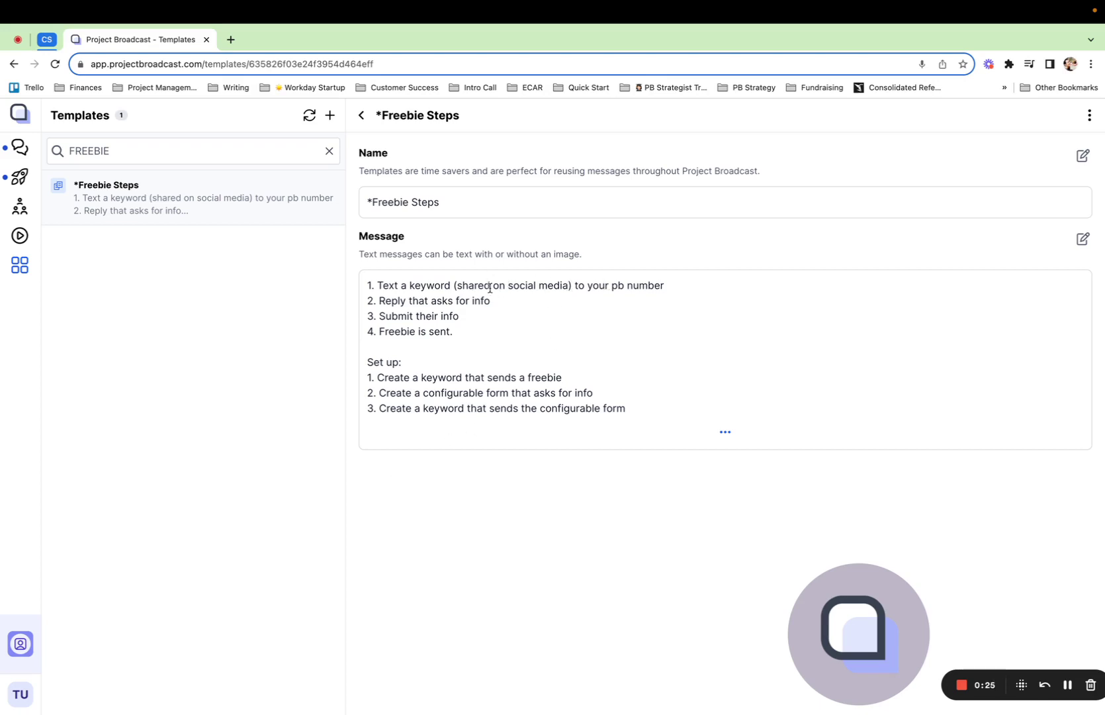
Step: Highlight the first three funnel steps in the Freebie Steps message to review them
left_click_drag(375, 286, 666, 290)
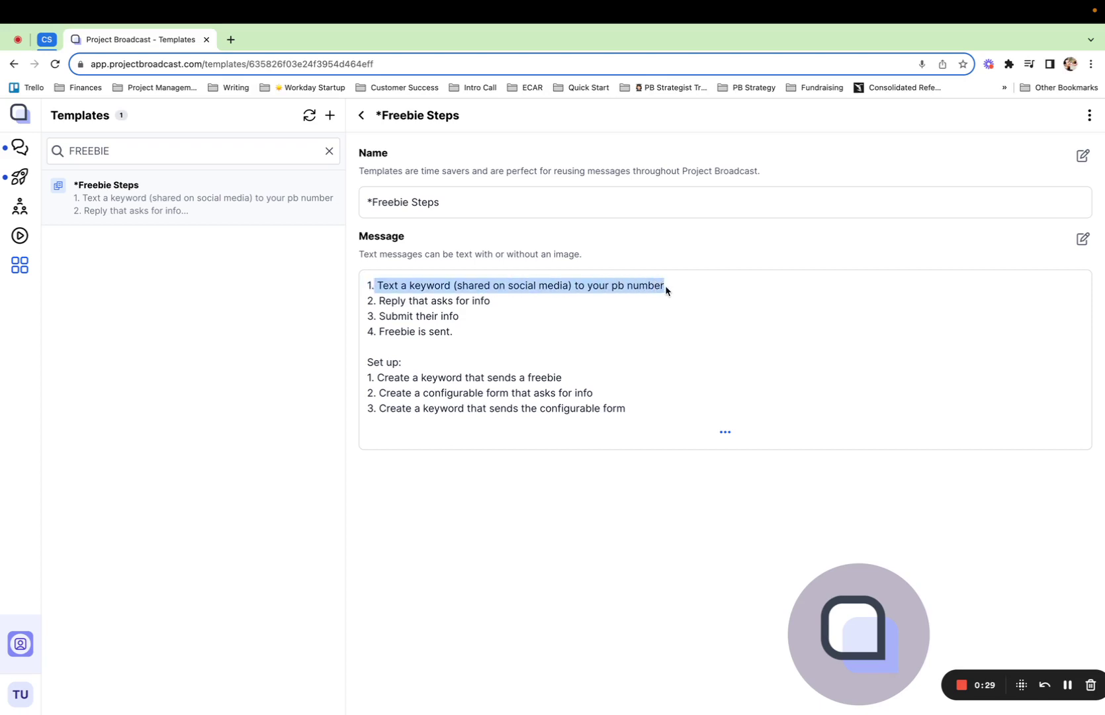
left_click(488, 301)
left_click_drag(380, 301, 518, 304)
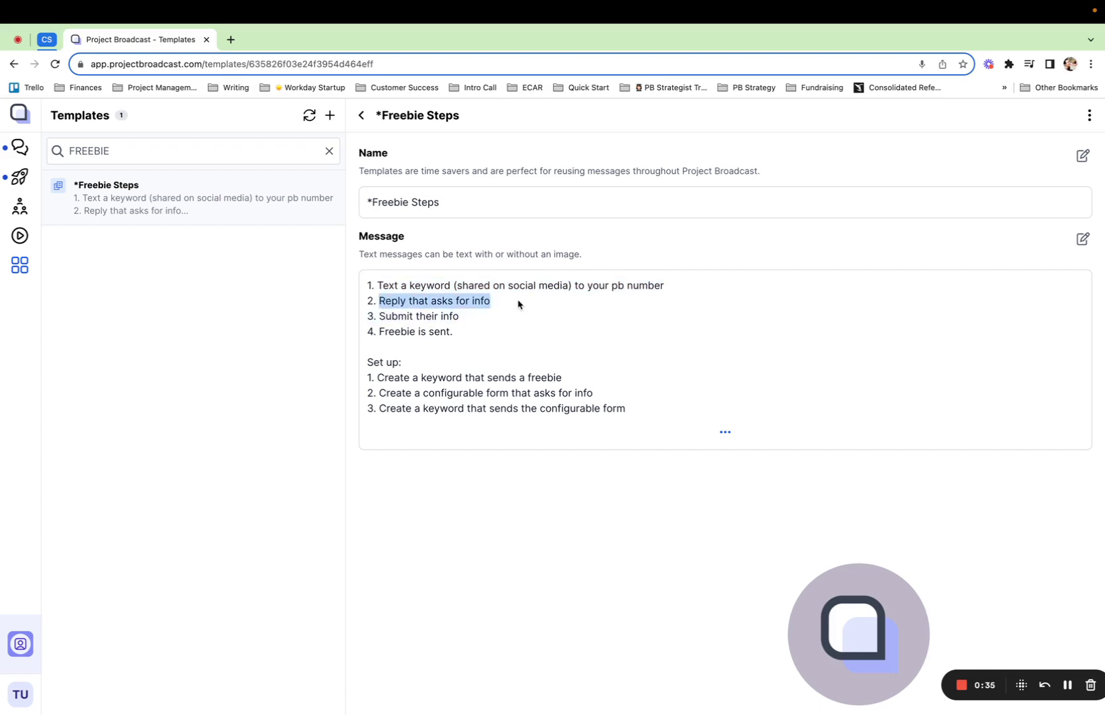
left_click_drag(380, 316, 462, 321)
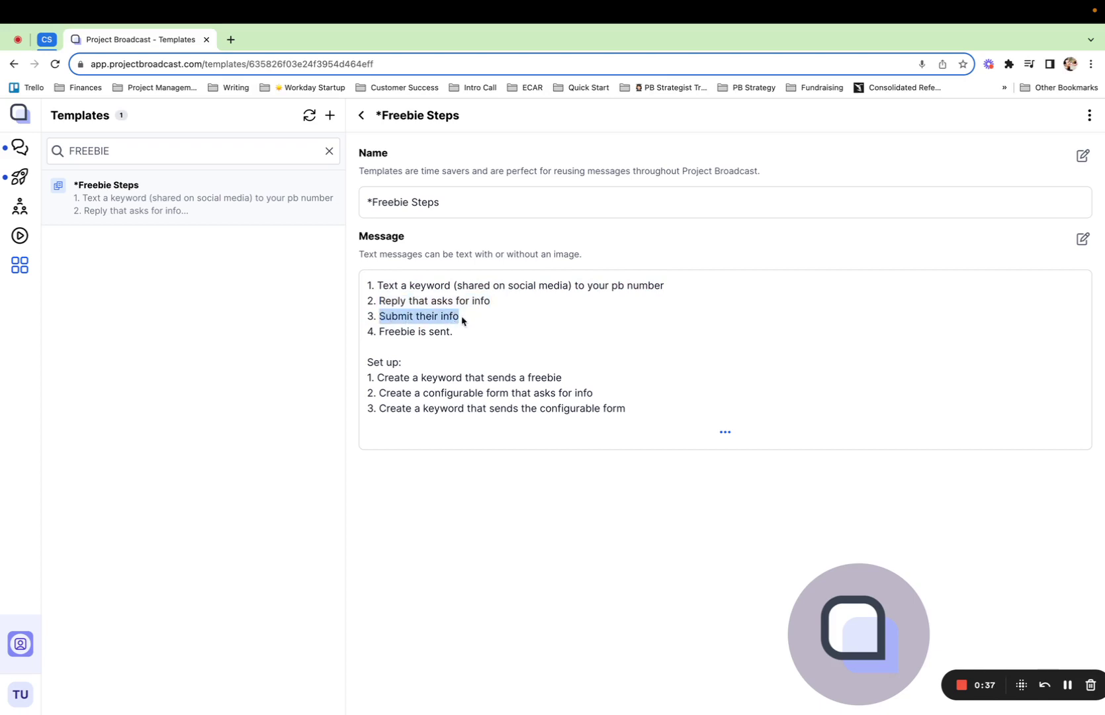
left_click(458, 330)
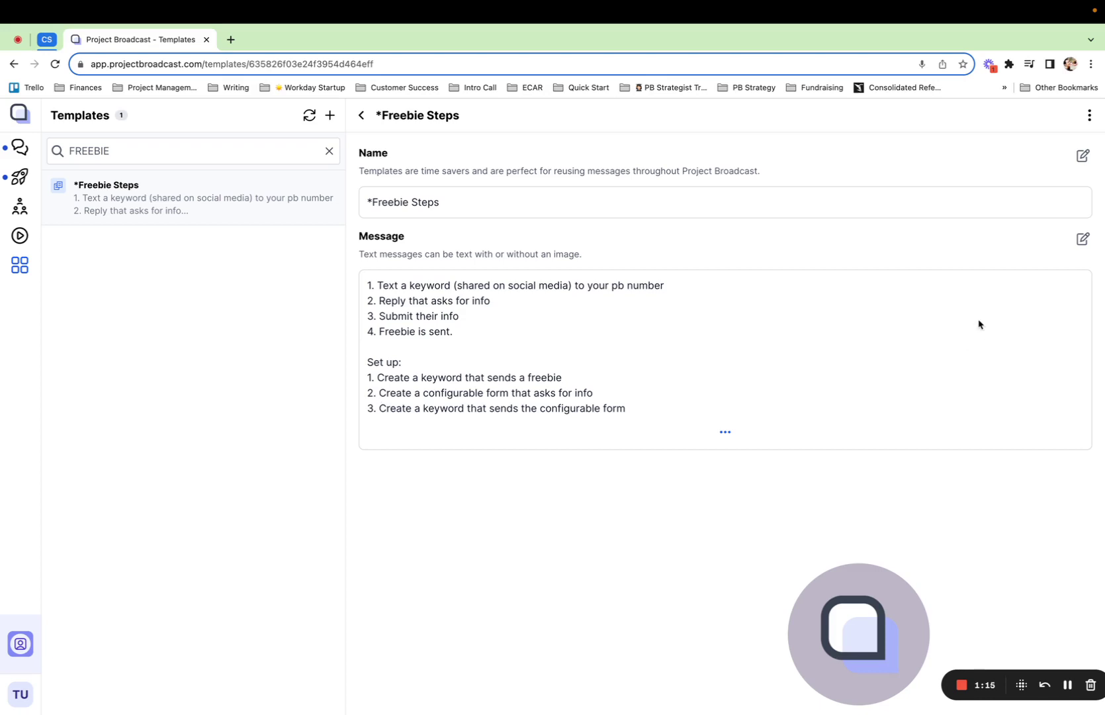
Step: Add '4. SHARE' as a fourth set-up step and save the template message
left_click(1083, 239)
scroll(603, 448, "down", 2)
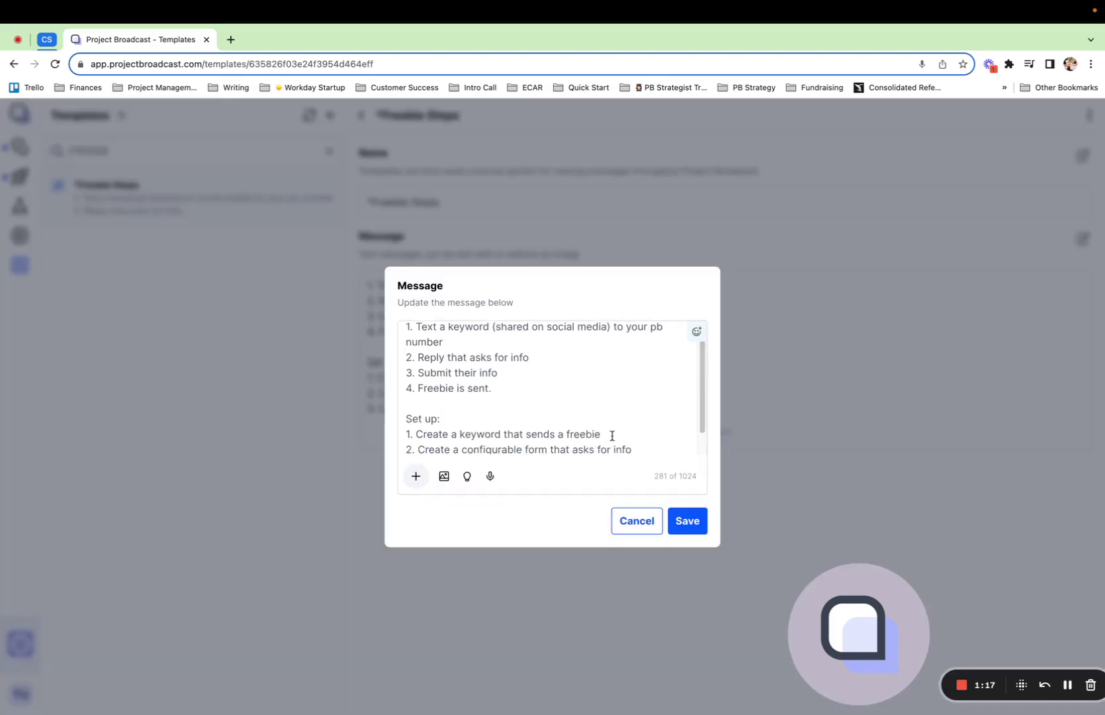
left_click(669, 440)
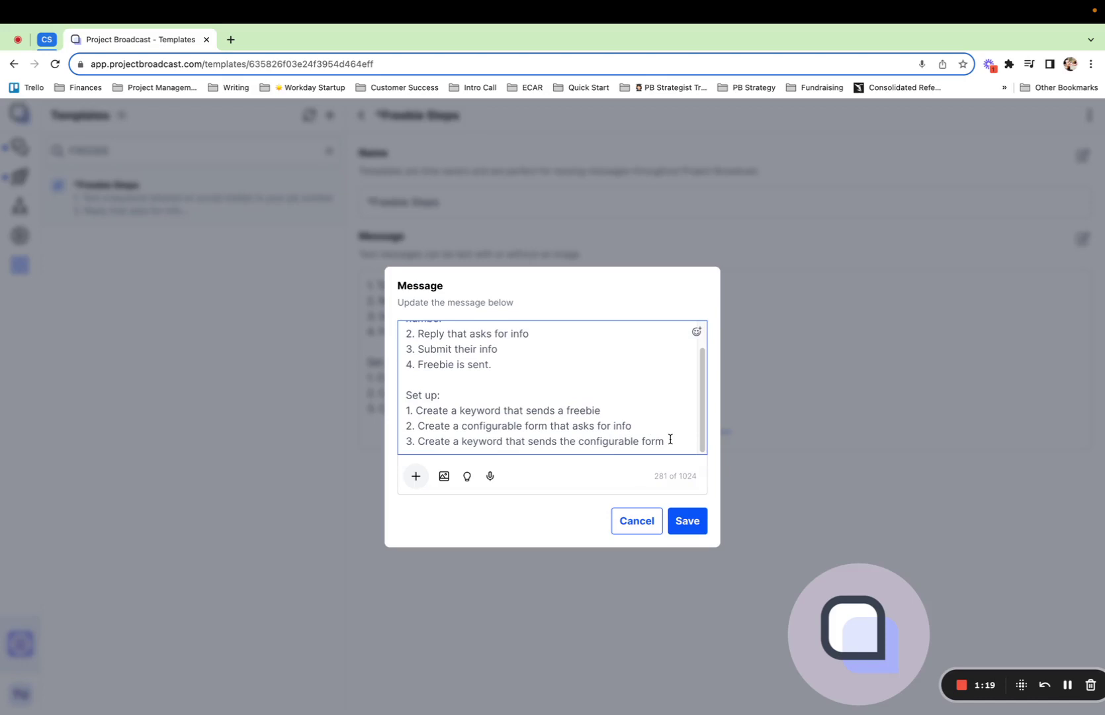
key("Return")
key("BackSpace")
key("Return")
type("4")
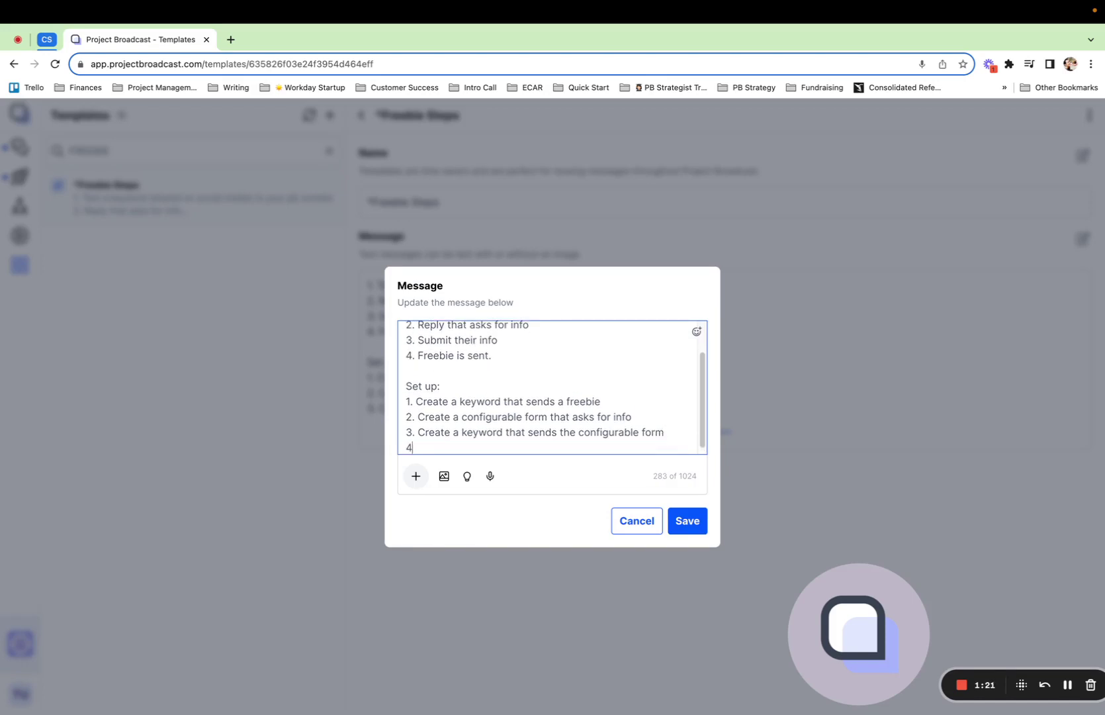
type(". SHARE")
left_click(688, 526)
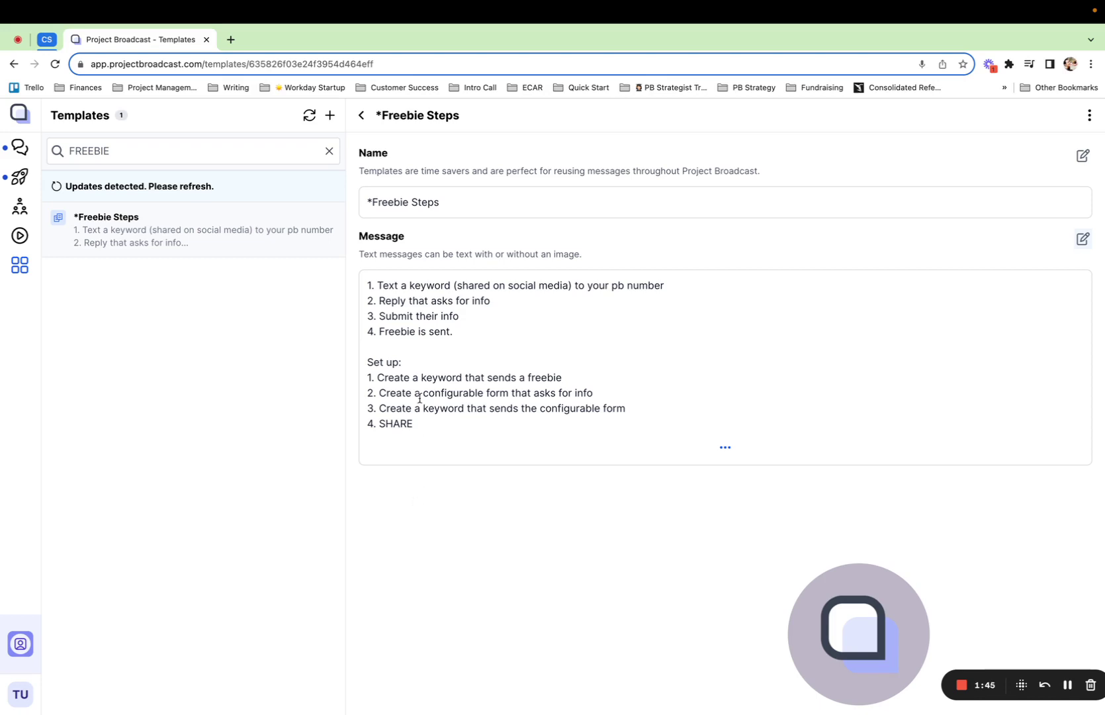
Step: Create a keyword named 'vip done' from the Keywords list and view its settings
mouse_move(27, 268)
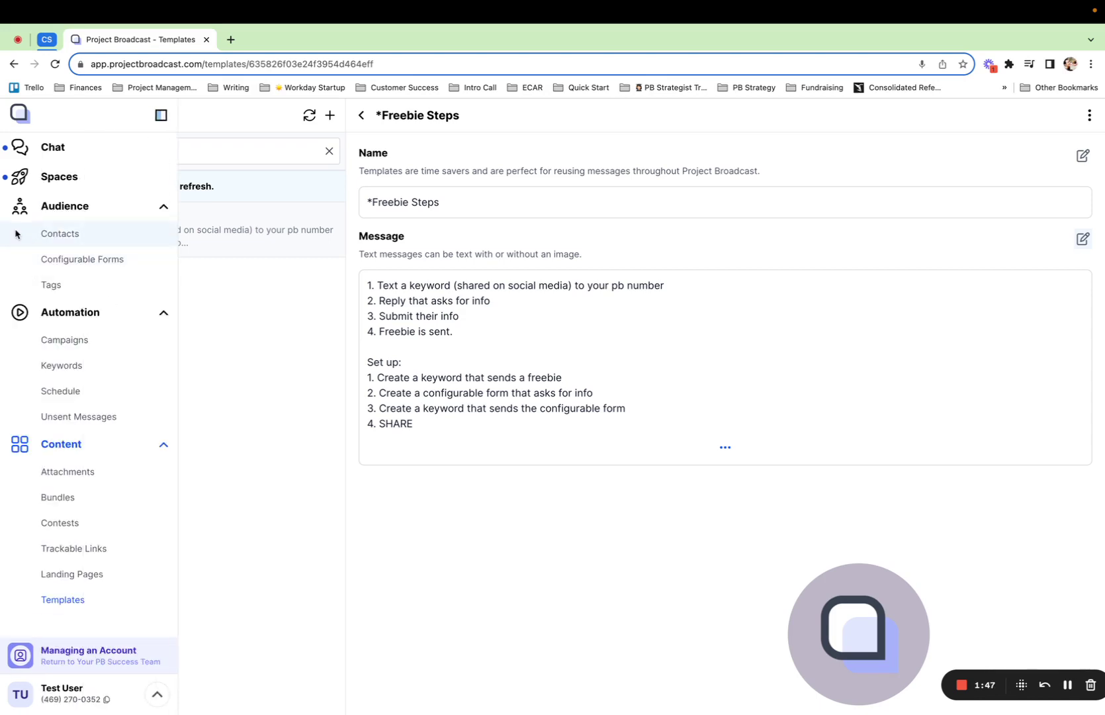
left_click(52, 372)
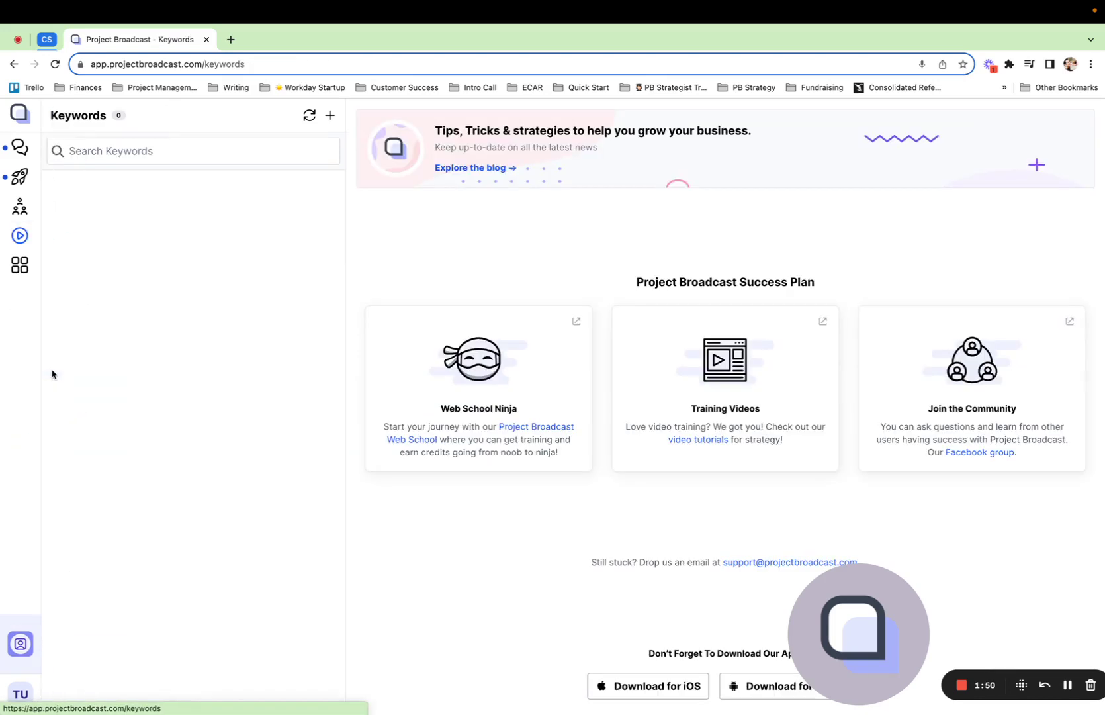
left_click(330, 116)
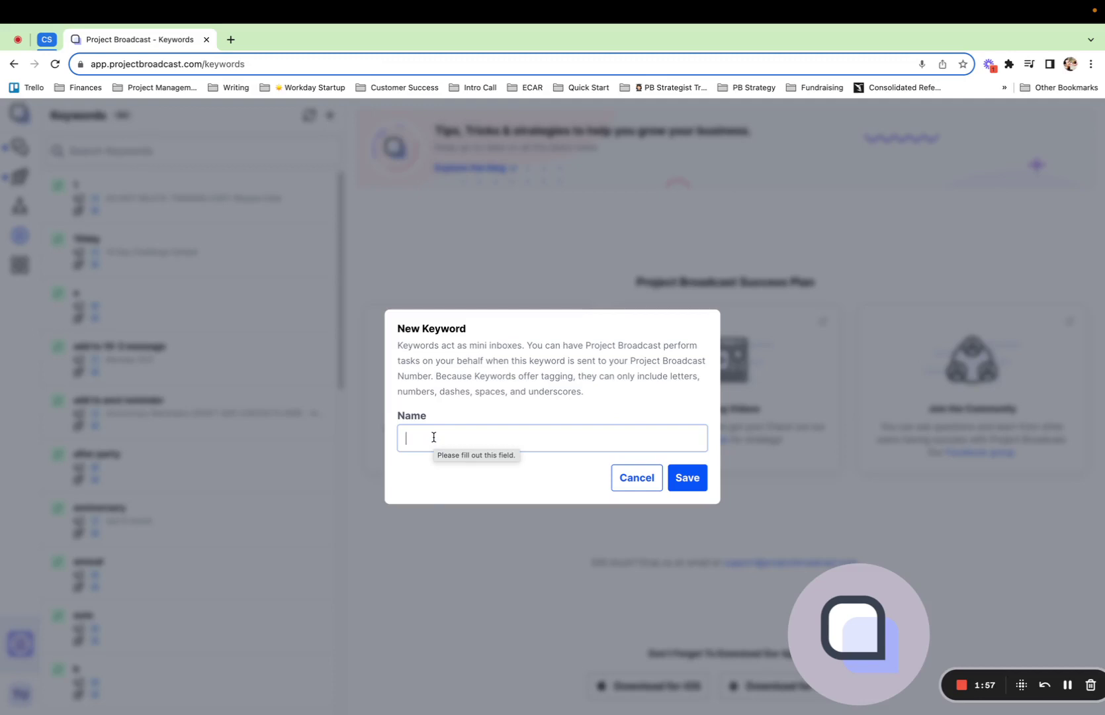
type("vip done")
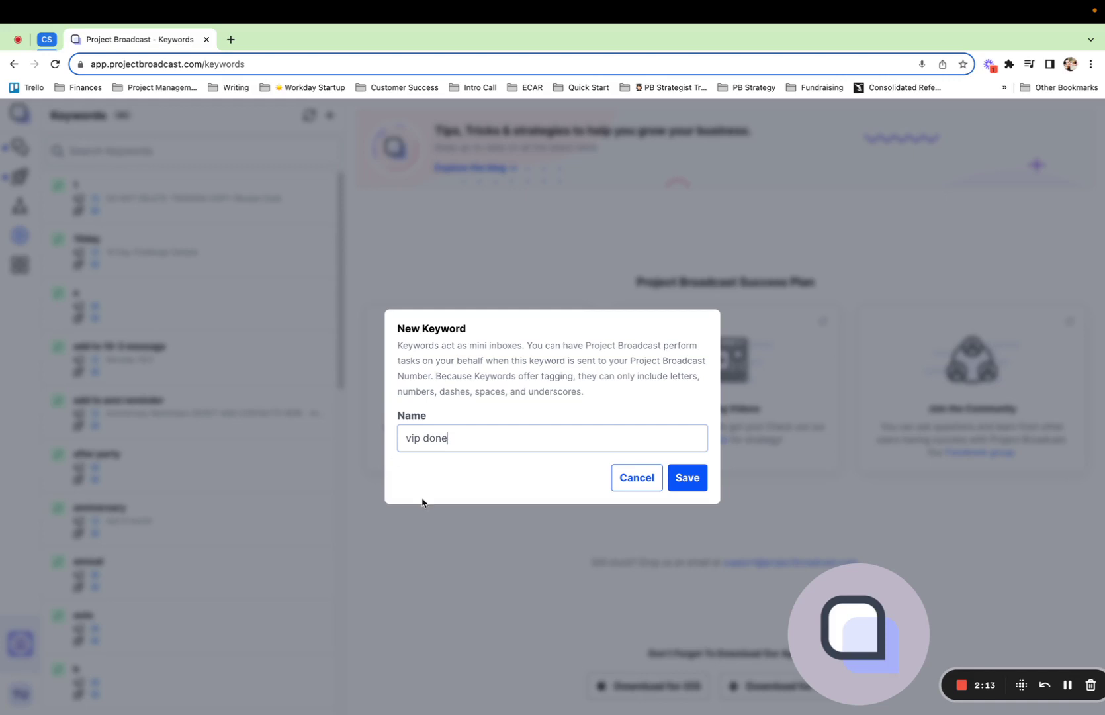
left_click(697, 478)
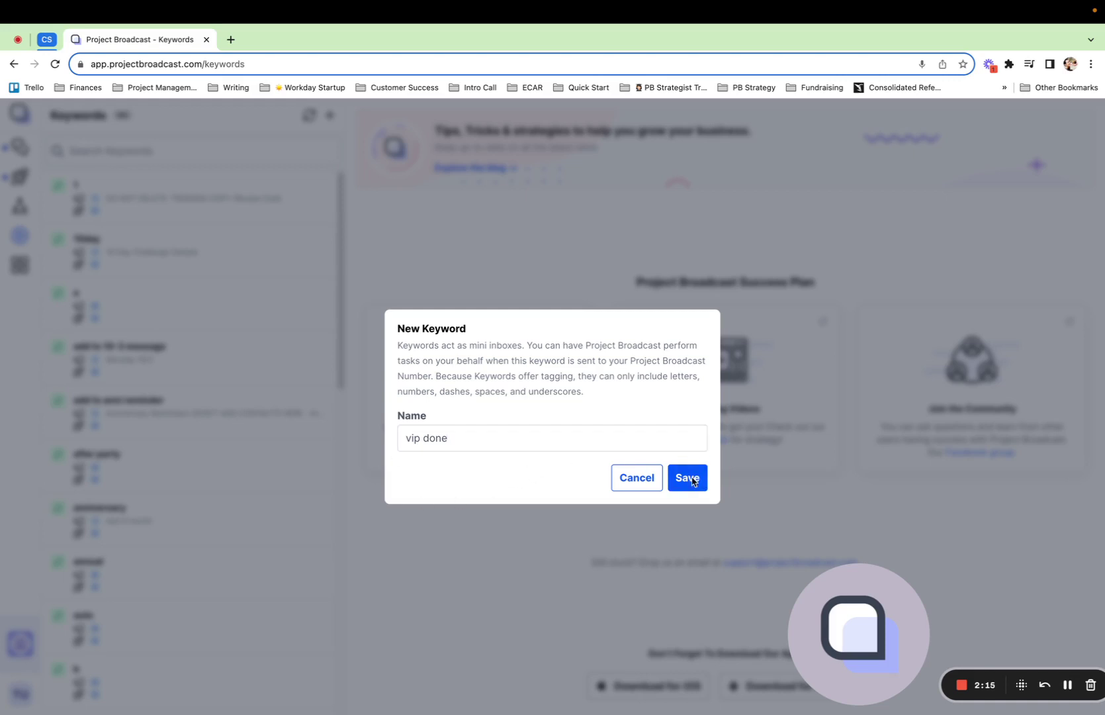
scroll(636, 430, "down", 5)
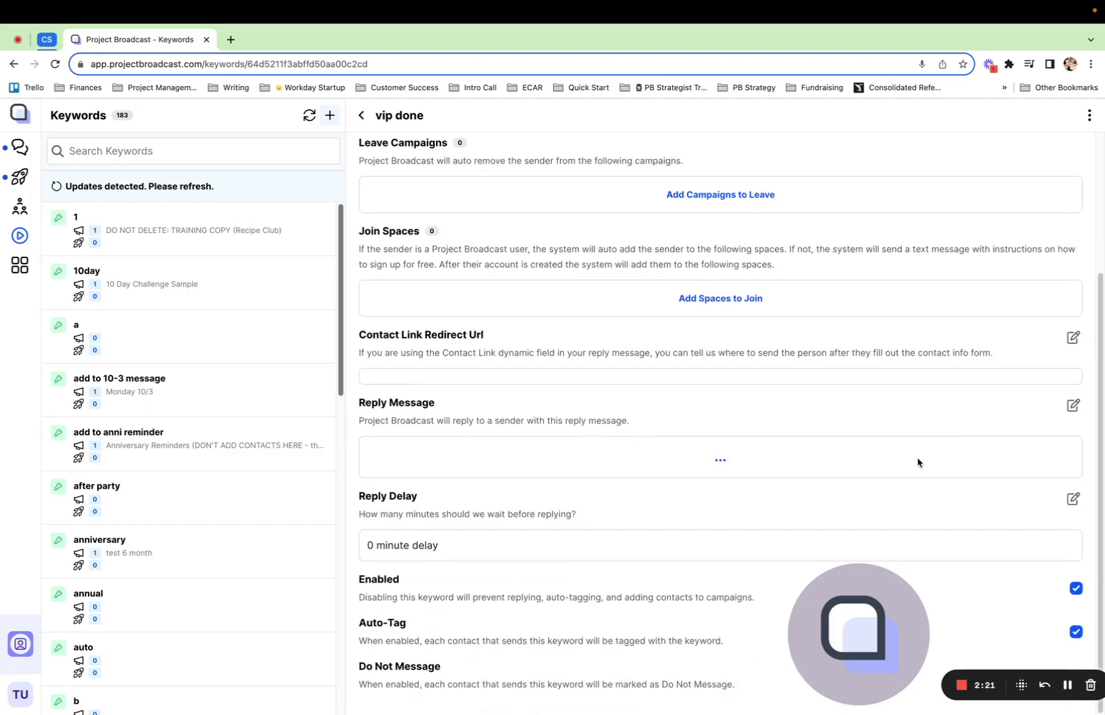
Step: Write the reply 'Thanks so much for that info,' plus the First Name field and '! Here's your freebie'
left_click(1072, 405)
left_click(464, 386)
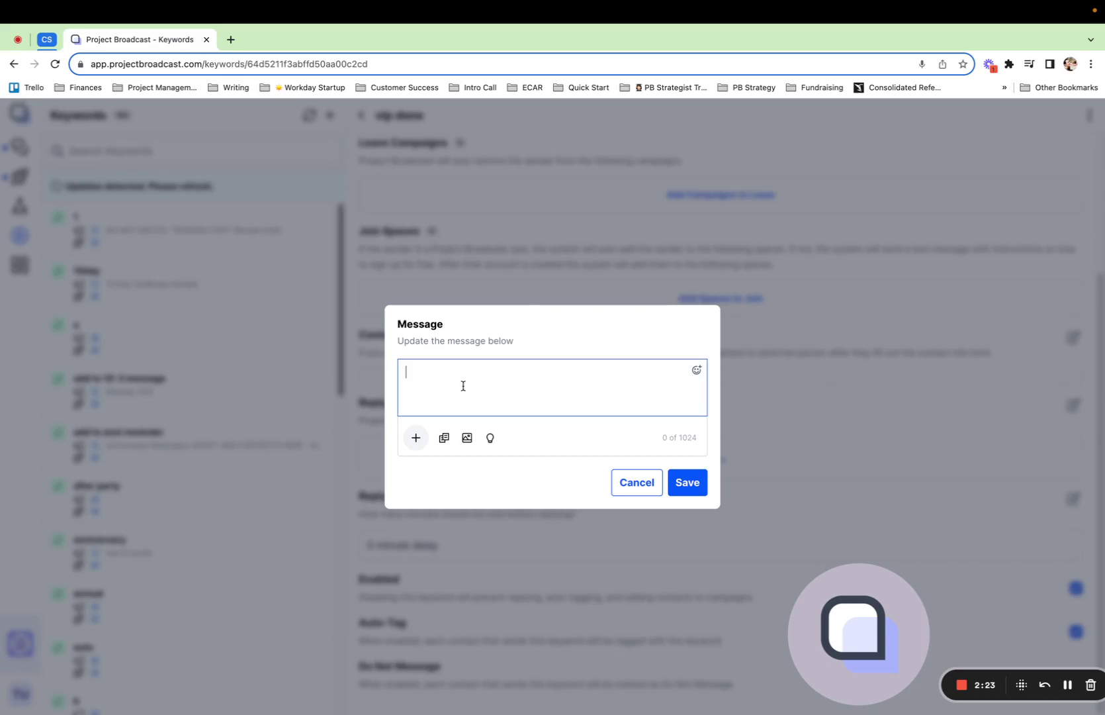
type("Thanks ")
type("so much for that in")
type("for")
key("BackSpace")
key("BackSpace")
key("BackSpace")
type("fo,")
left_click(414, 440)
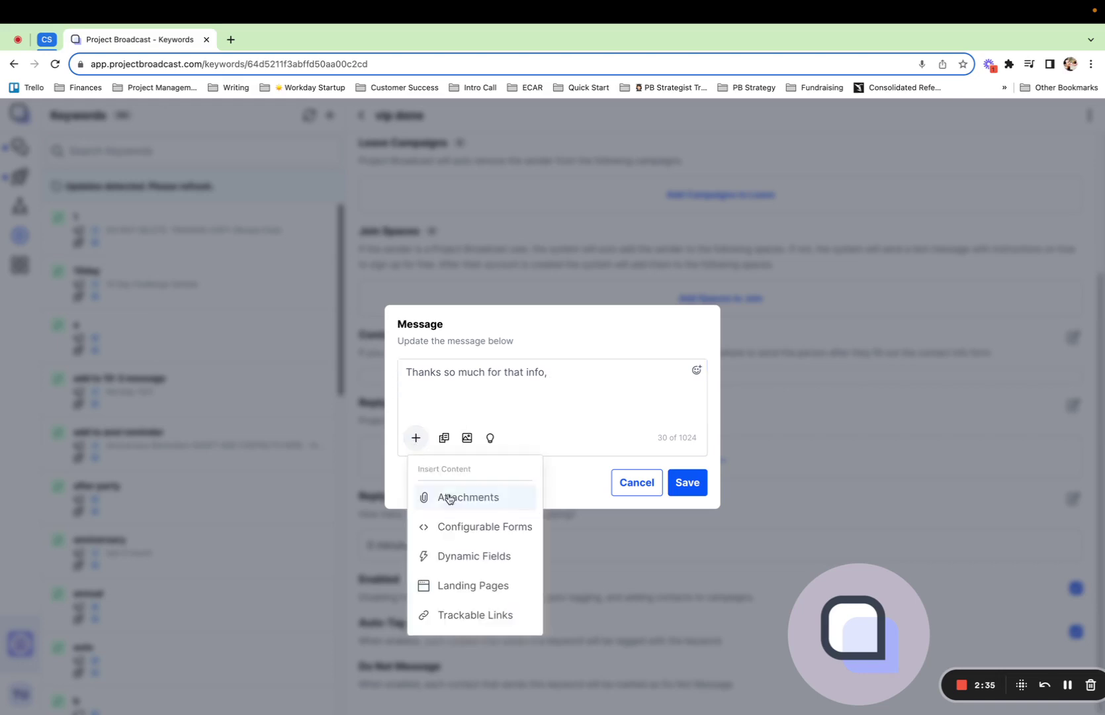
left_click(474, 556)
left_click(463, 291)
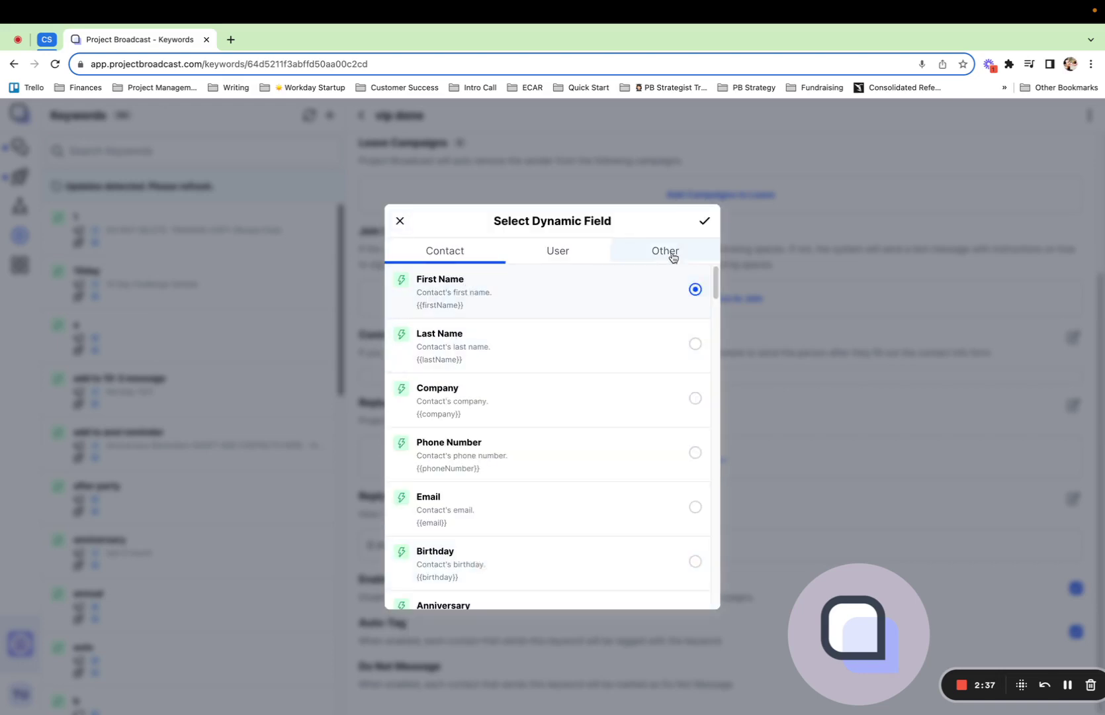
left_click(704, 221)
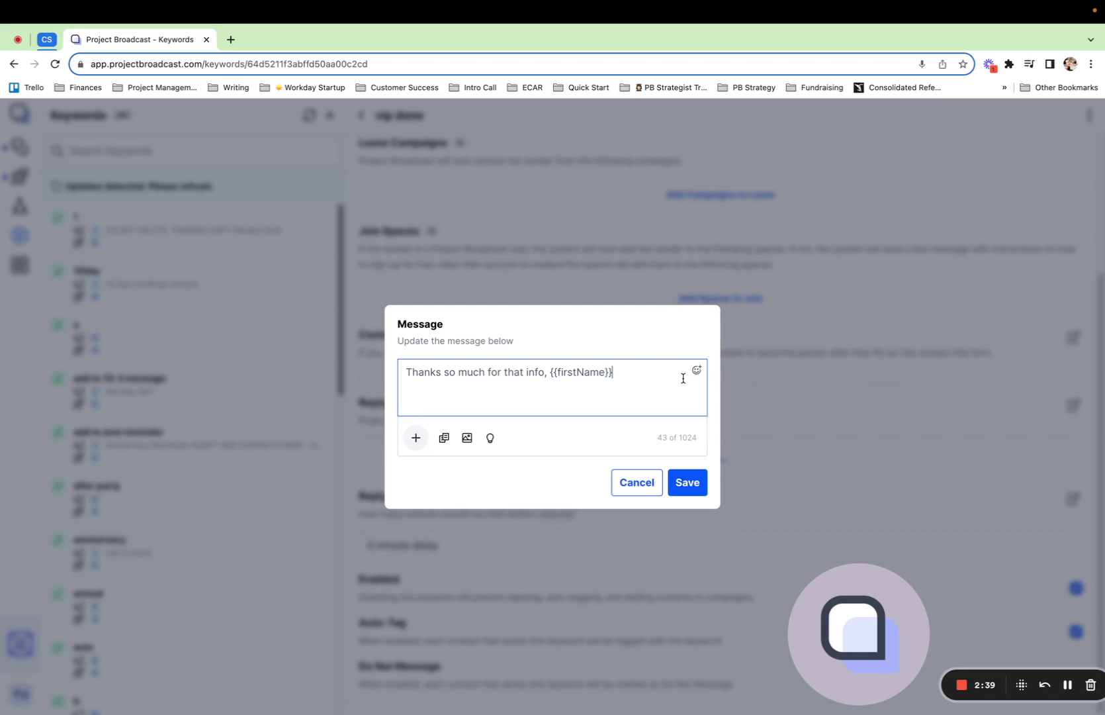
type("! Here's your freebie")
key("ctrl+super+space")
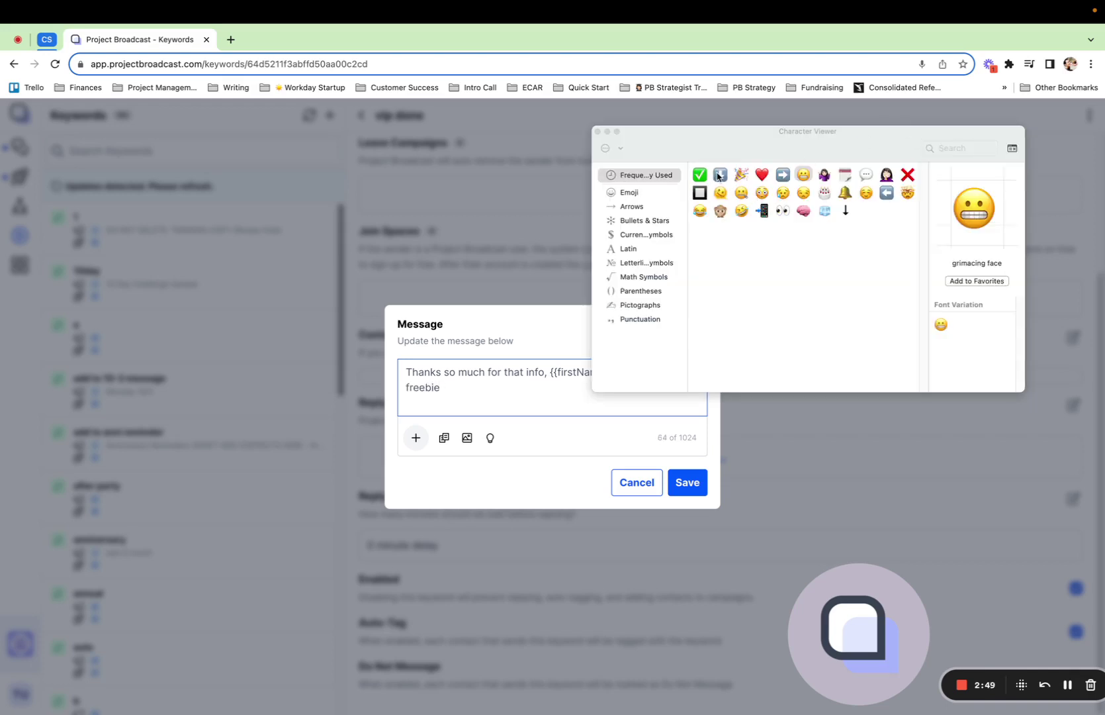
double_click(720, 174)
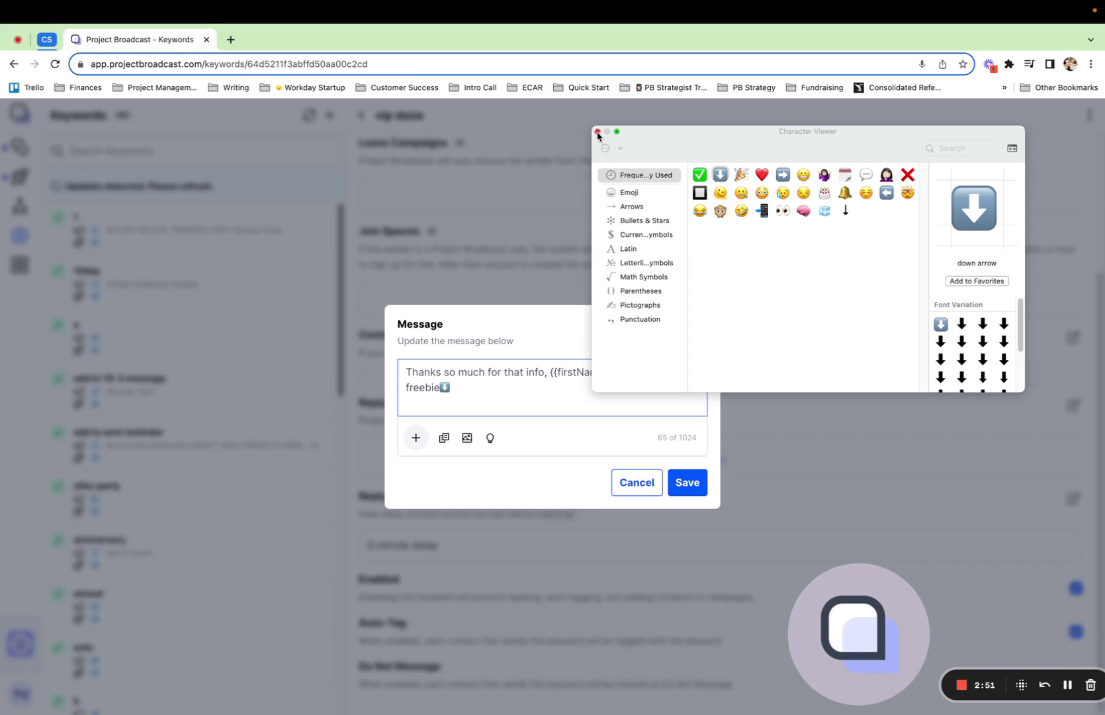
left_click(597, 132)
left_click(440, 387)
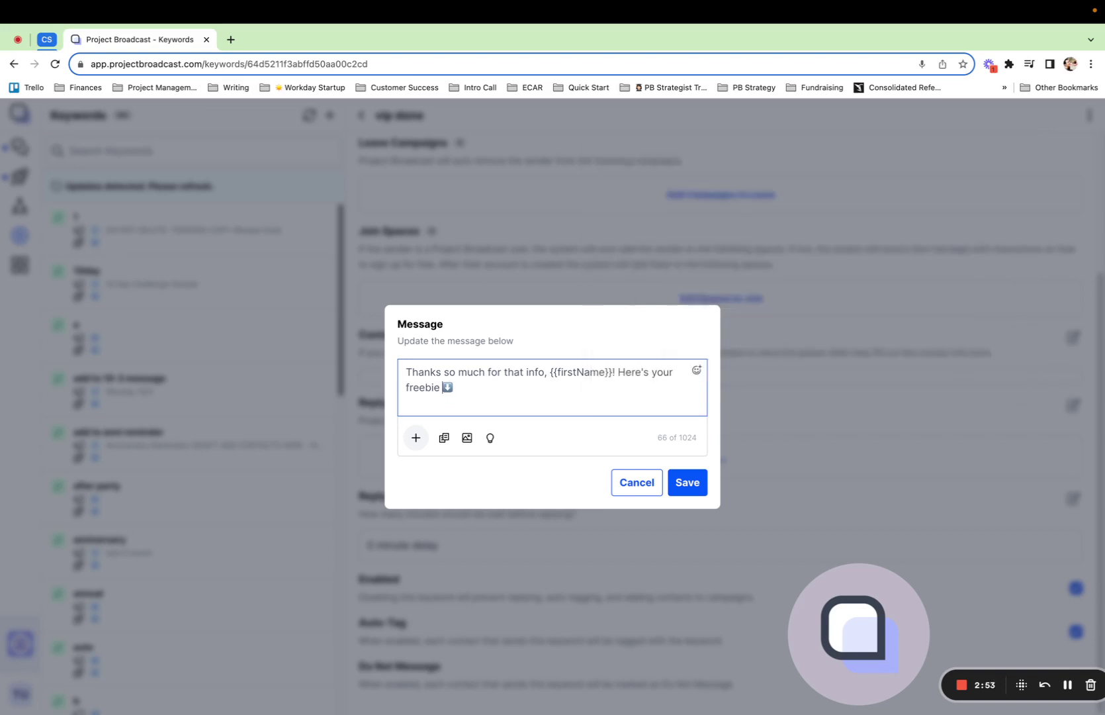
left_click(470, 392)
key("Return")
key("Return")
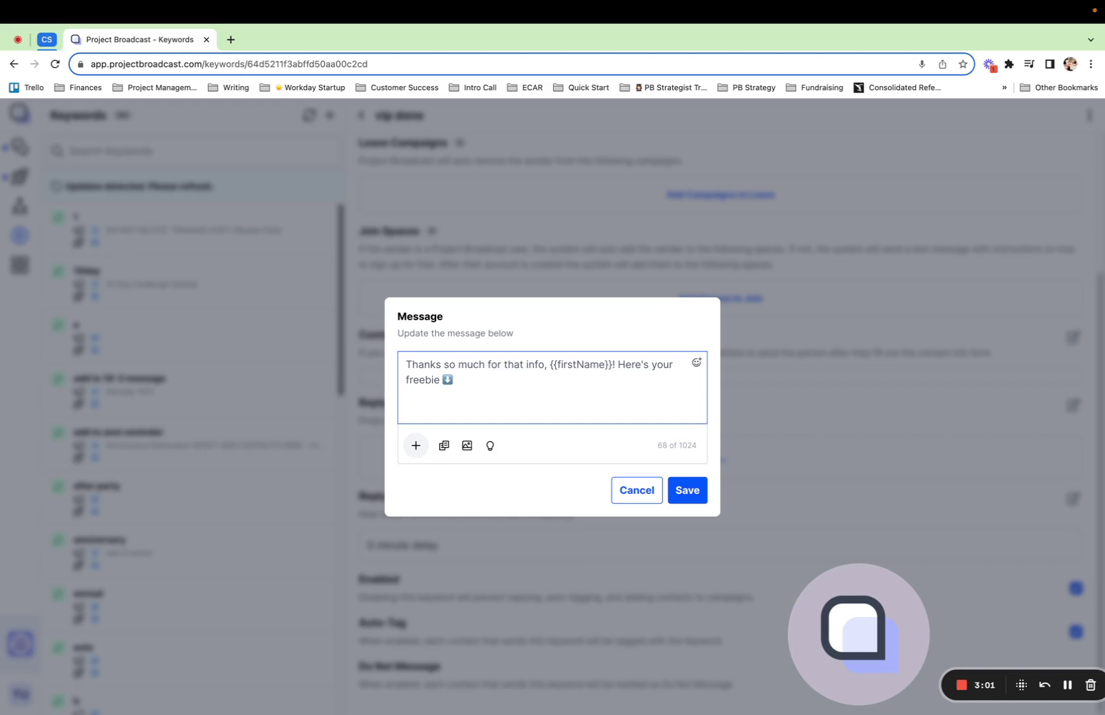
type("www.freebie.com")
left_click(690, 498)
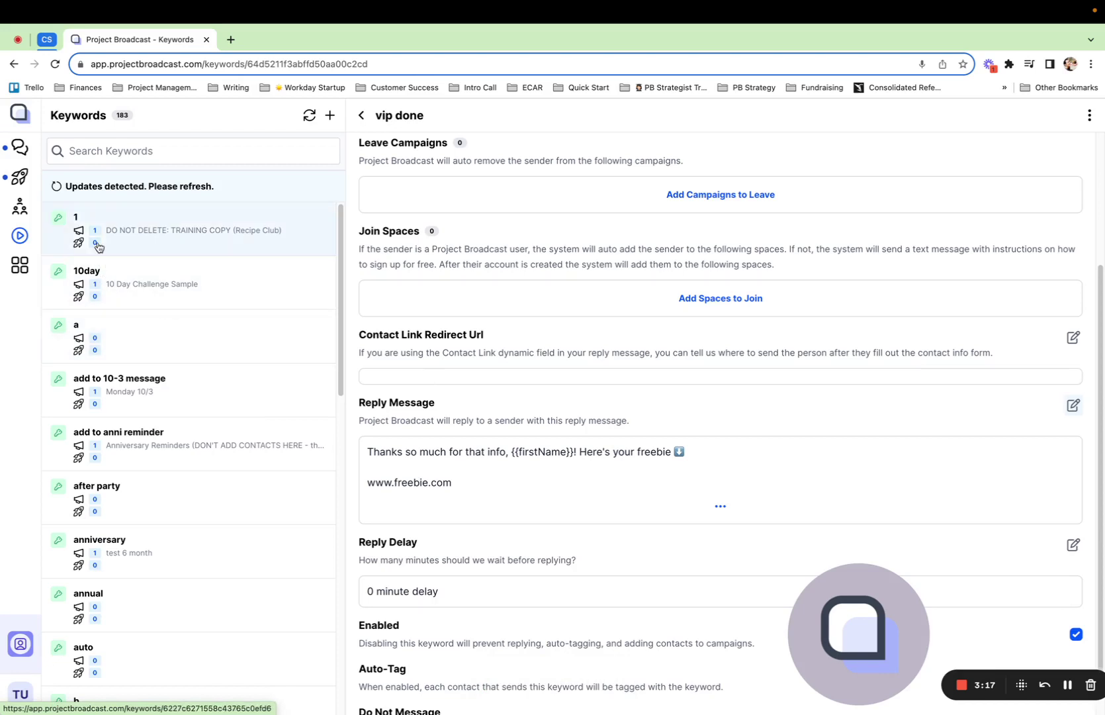
Step: Start a new configurable form named 'vip freebie info form rev 8/2023'
mouse_move(13, 204)
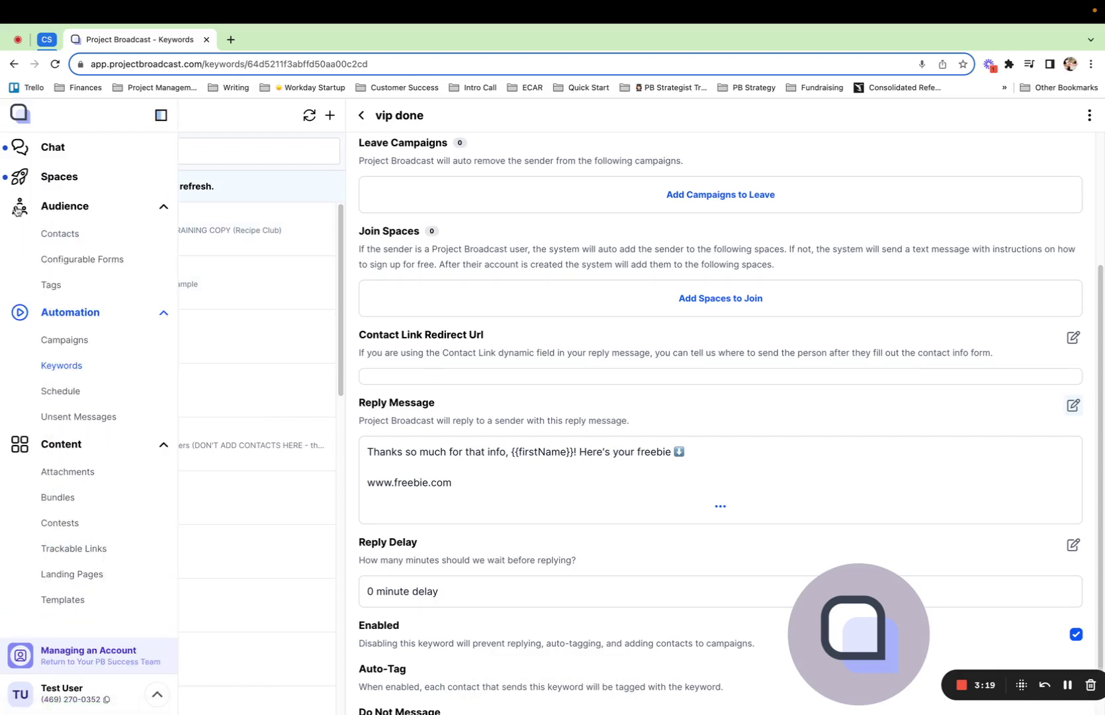
left_click(69, 259)
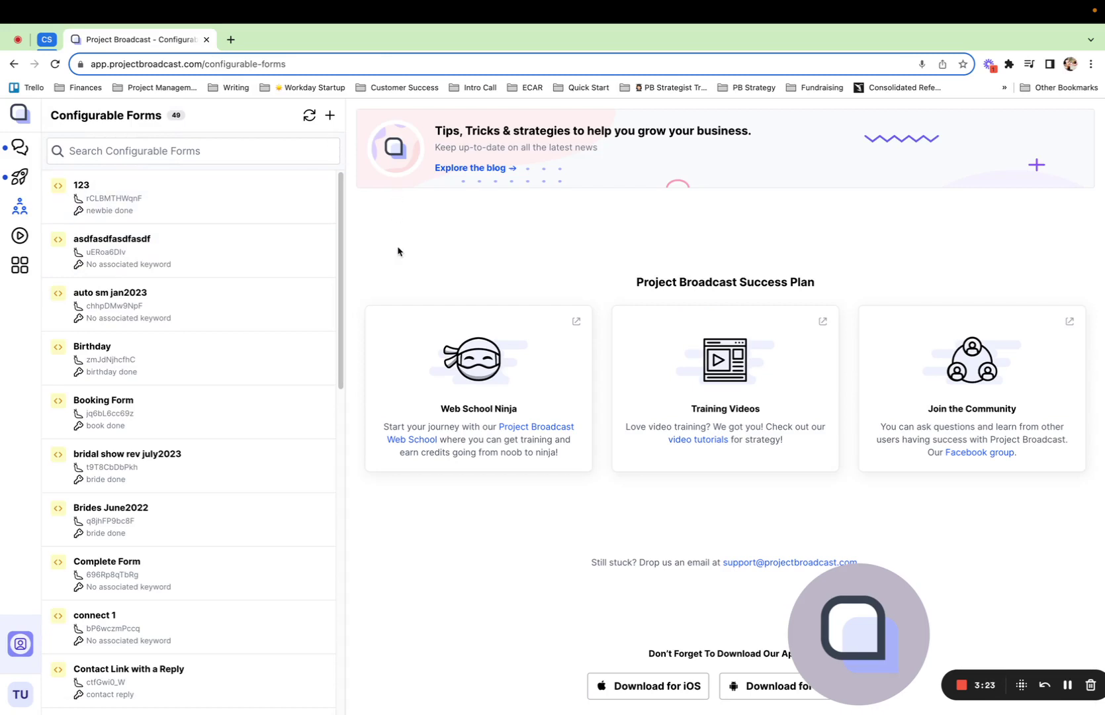
left_click(330, 116)
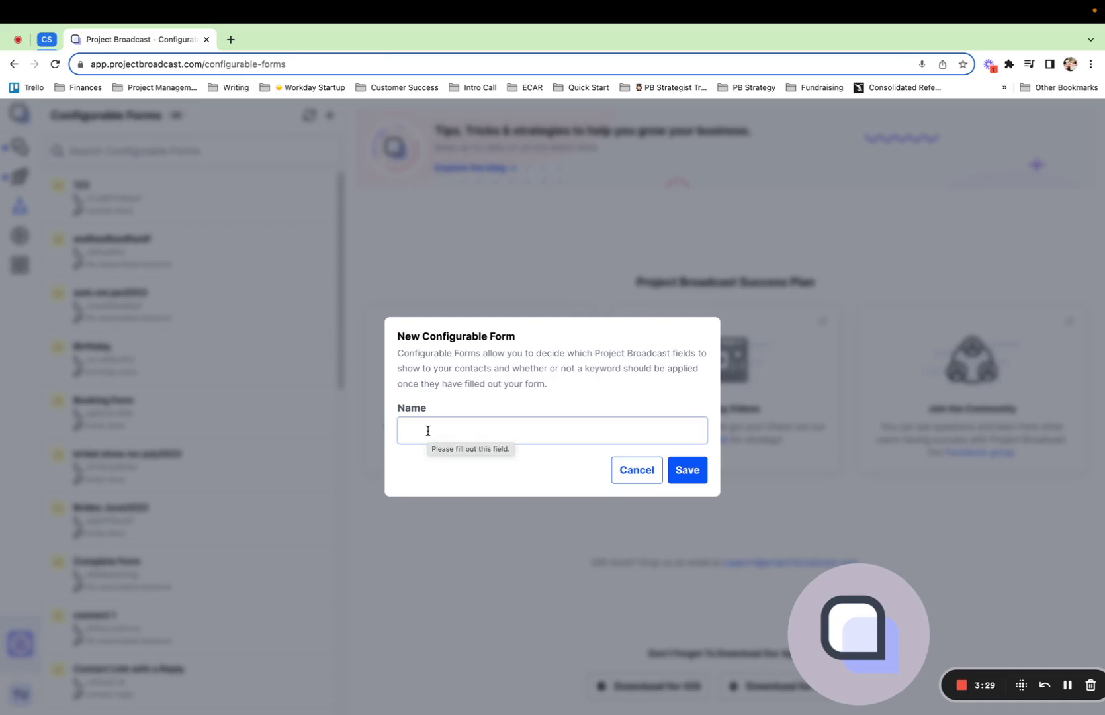
type("freebie")
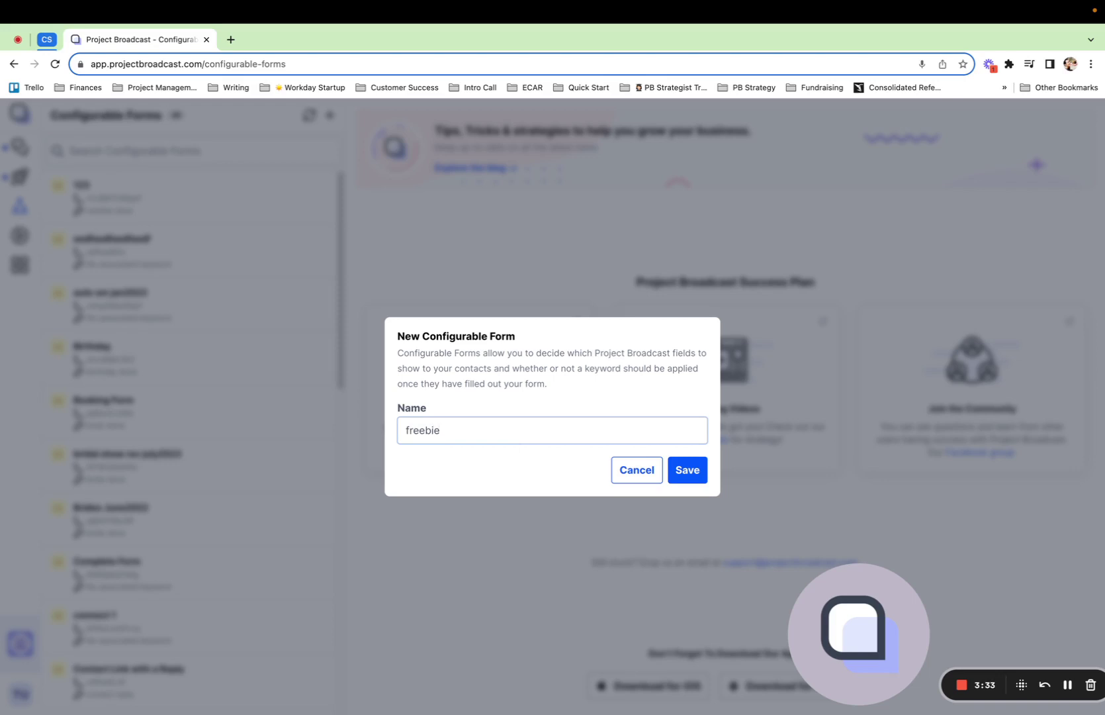
left_click(406, 430)
type("vip ")
type("infor form rev")
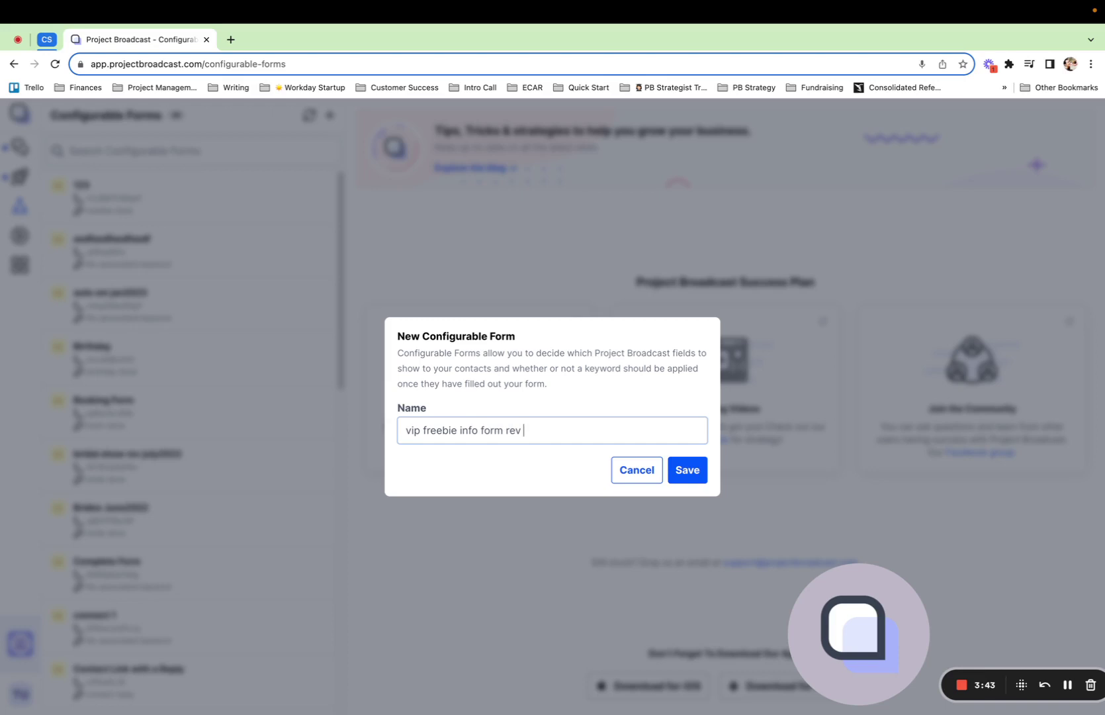
type(" 8/2023")
Step: Save the form and mark First Name and Last Name as enabled and required
left_click(687, 471)
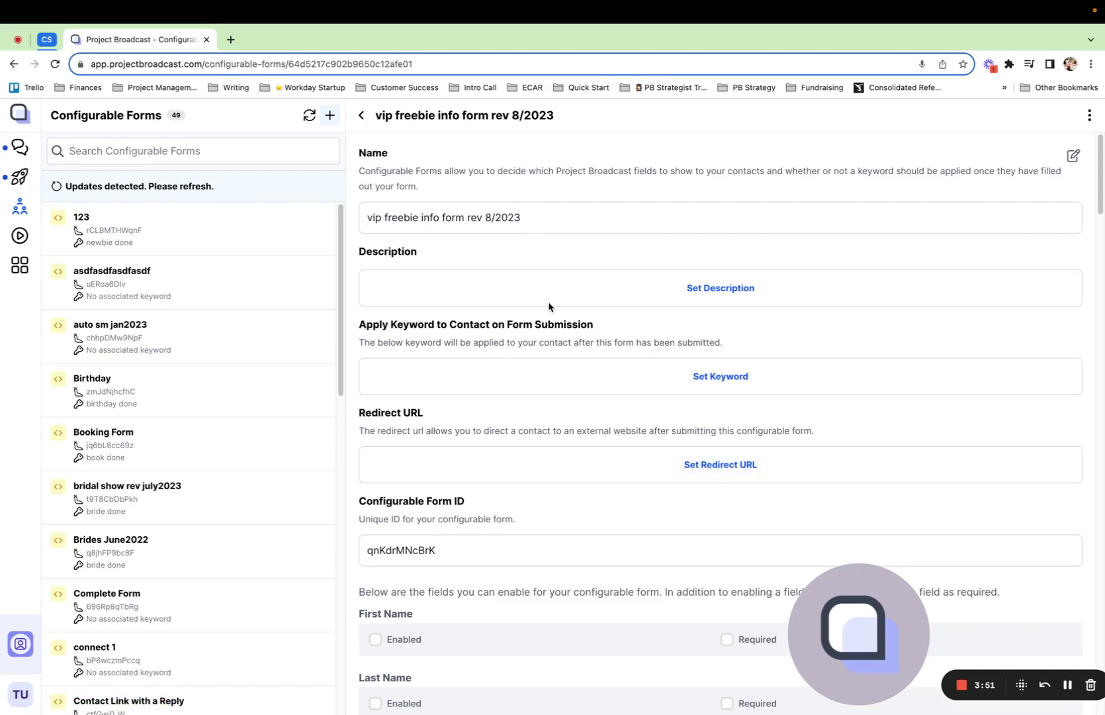
scroll(543, 328, "down", 3)
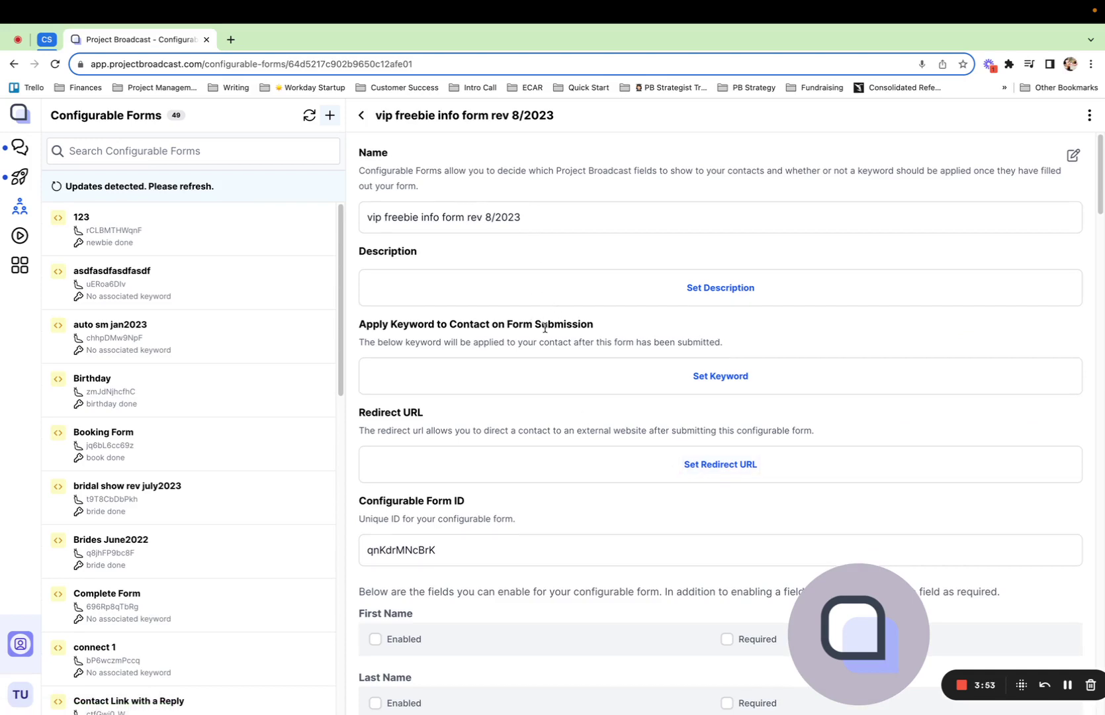
scroll(545, 331, "down", 1)
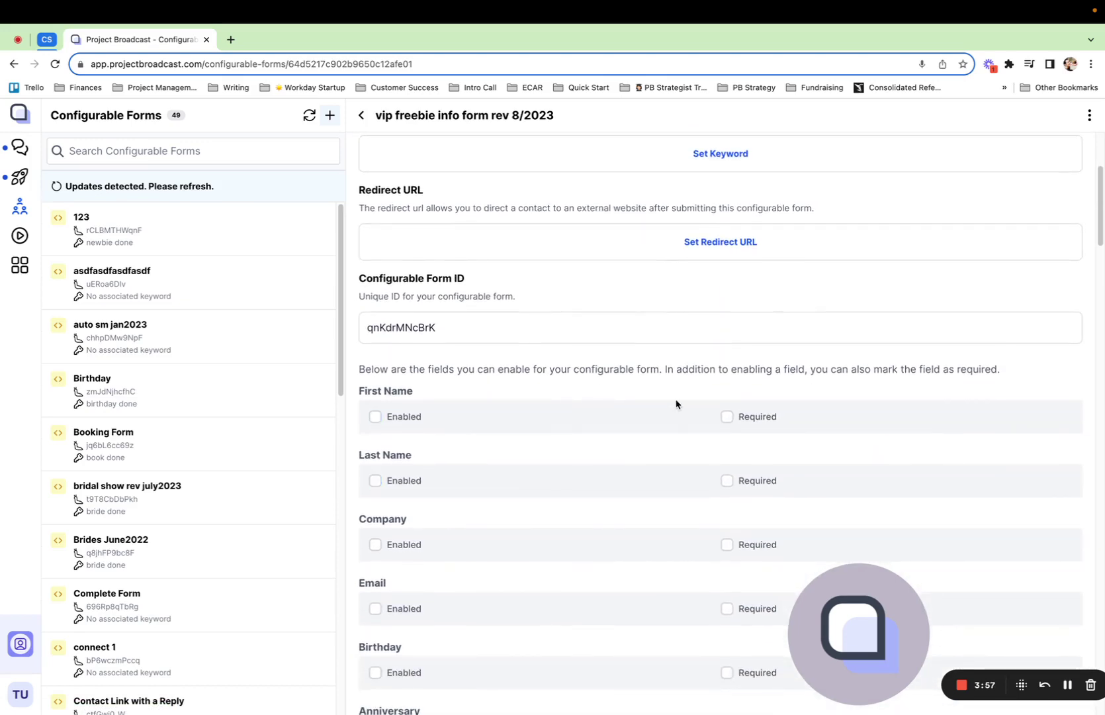
left_click(727, 416)
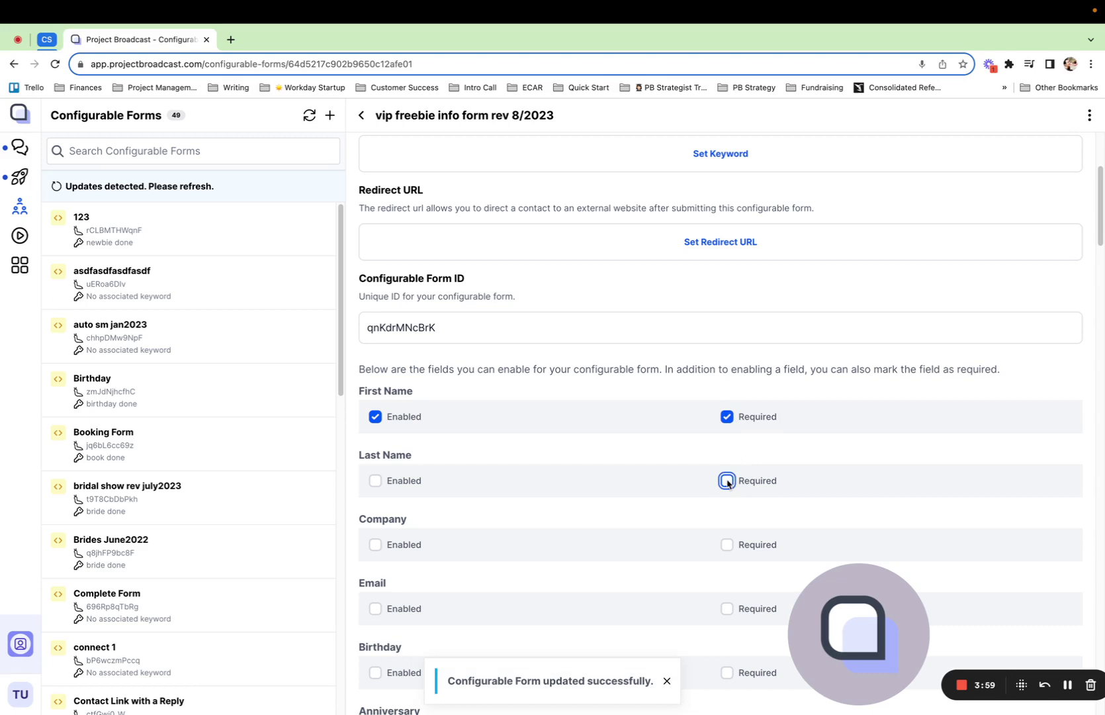
left_click(727, 481)
scroll(587, 393, "down", 2)
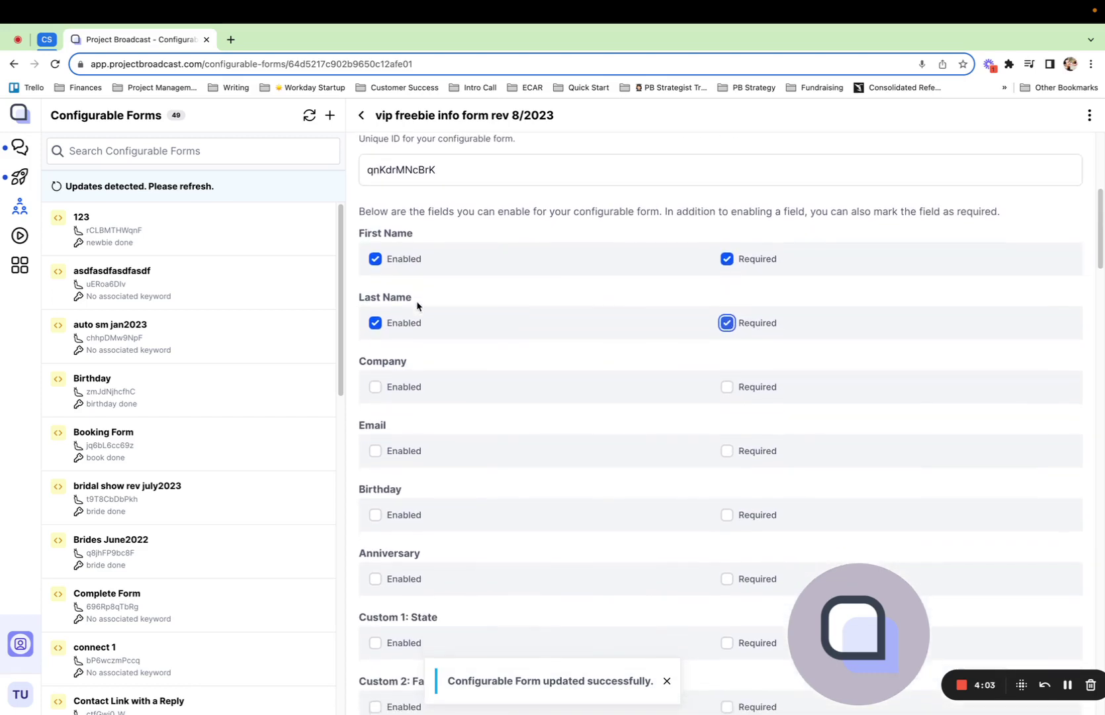
scroll(483, 292, "down", 2)
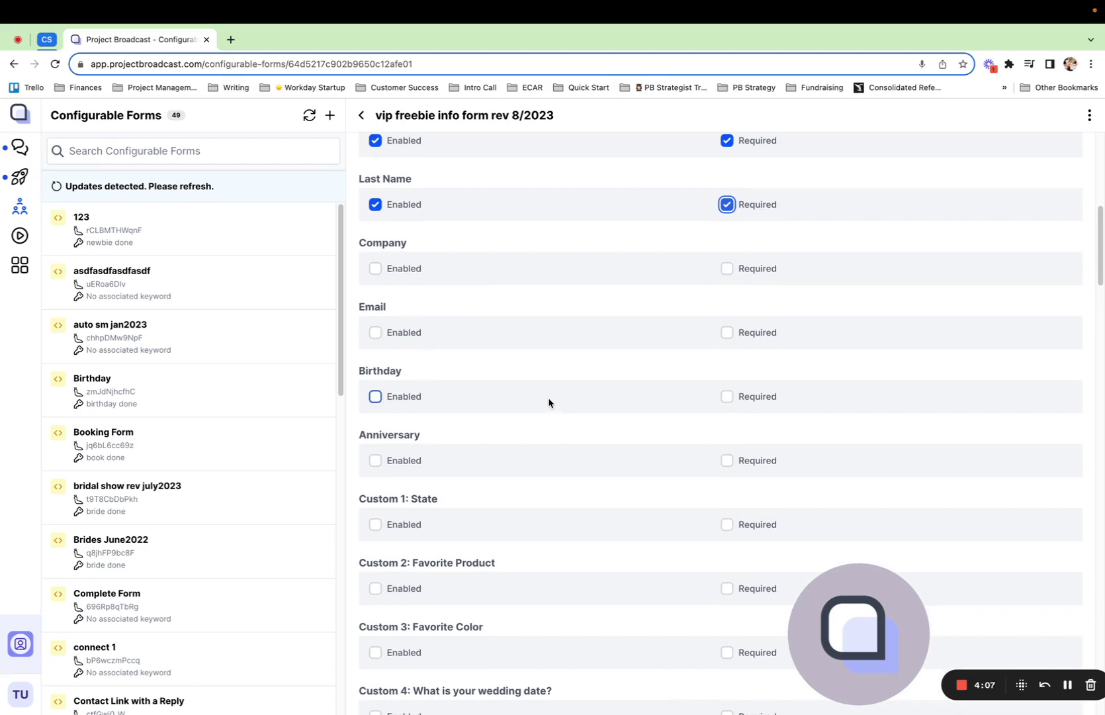
scroll(494, 390, "down", 3)
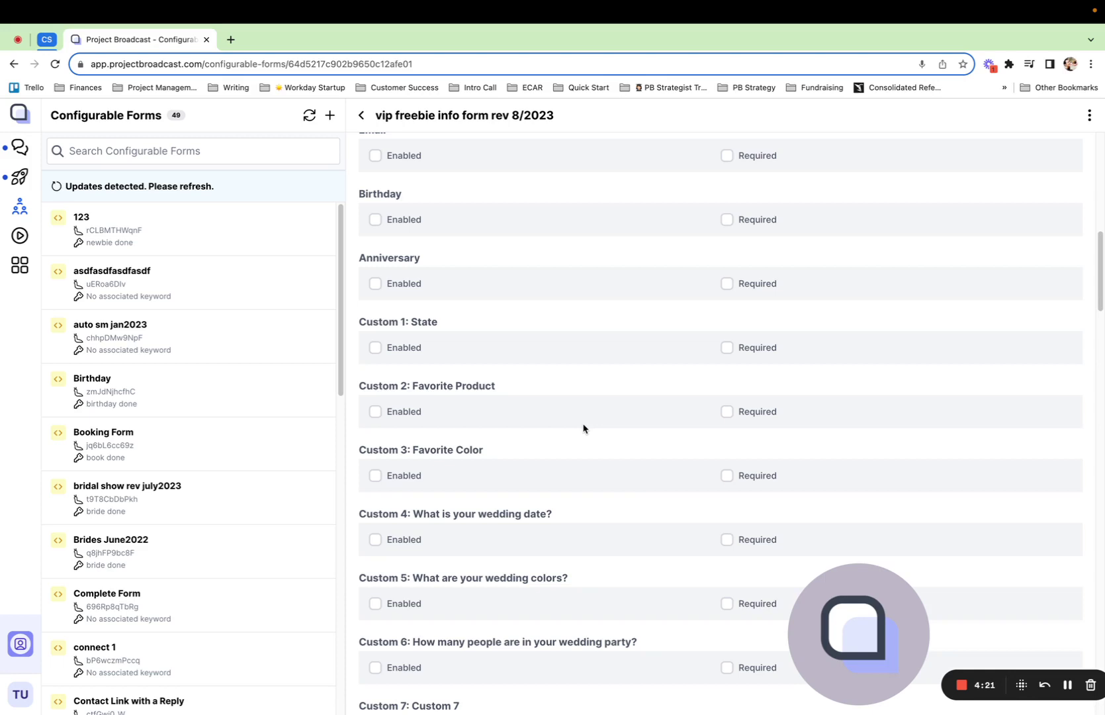
scroll(565, 301, "up", 10)
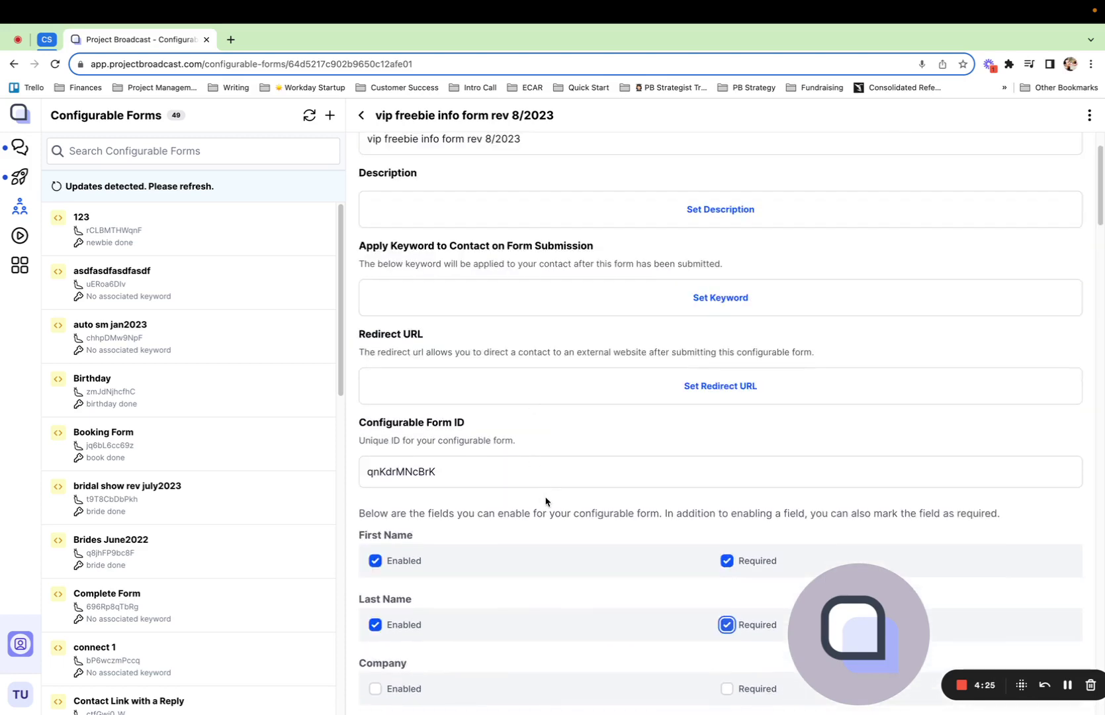
scroll(600, 329, "up", 2)
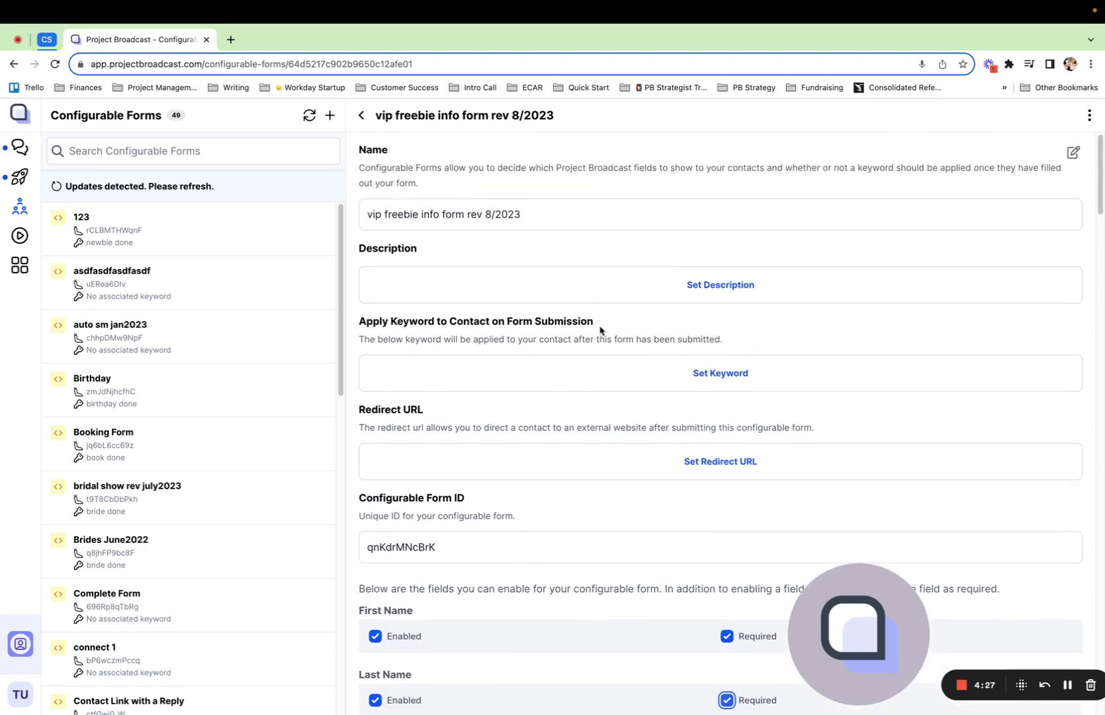
Step: Set a form description thanking contacts and asking for their first and last name
left_click(727, 290)
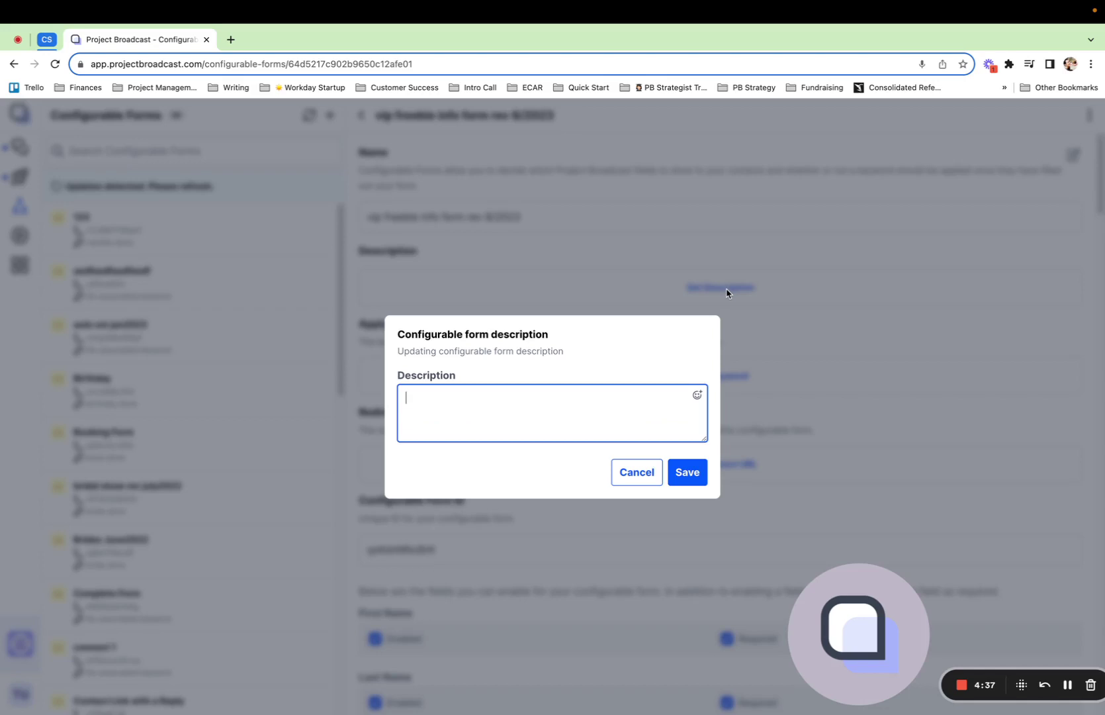
type("Thanks for taking a ")
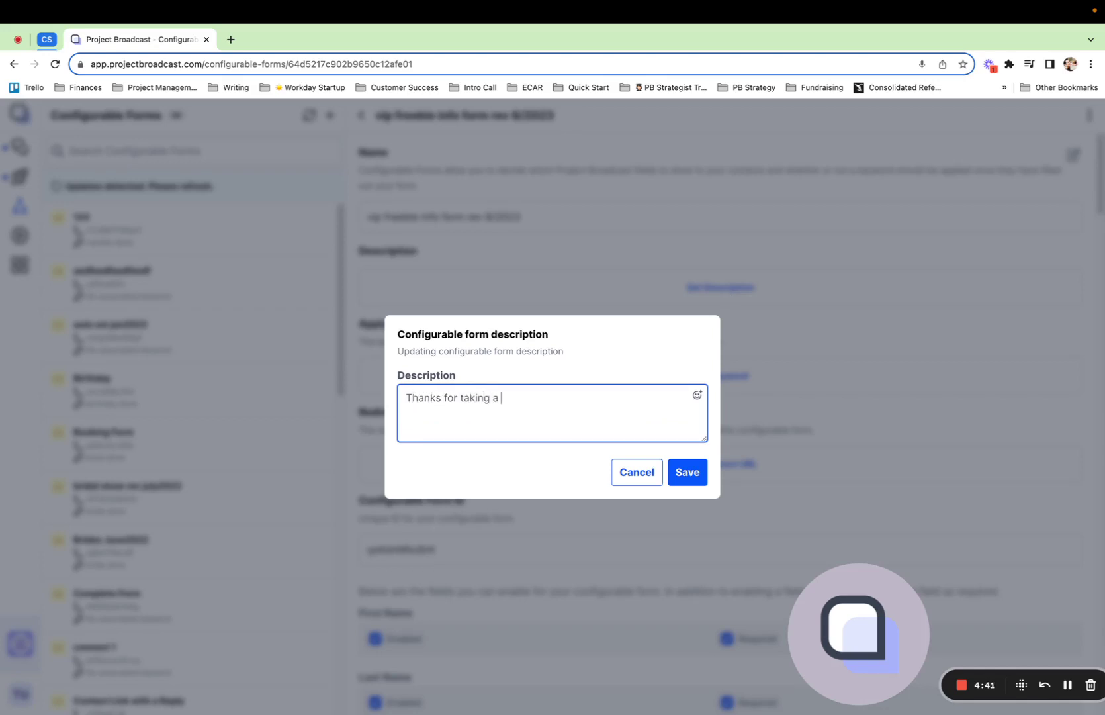
type("few moments to let me know ")
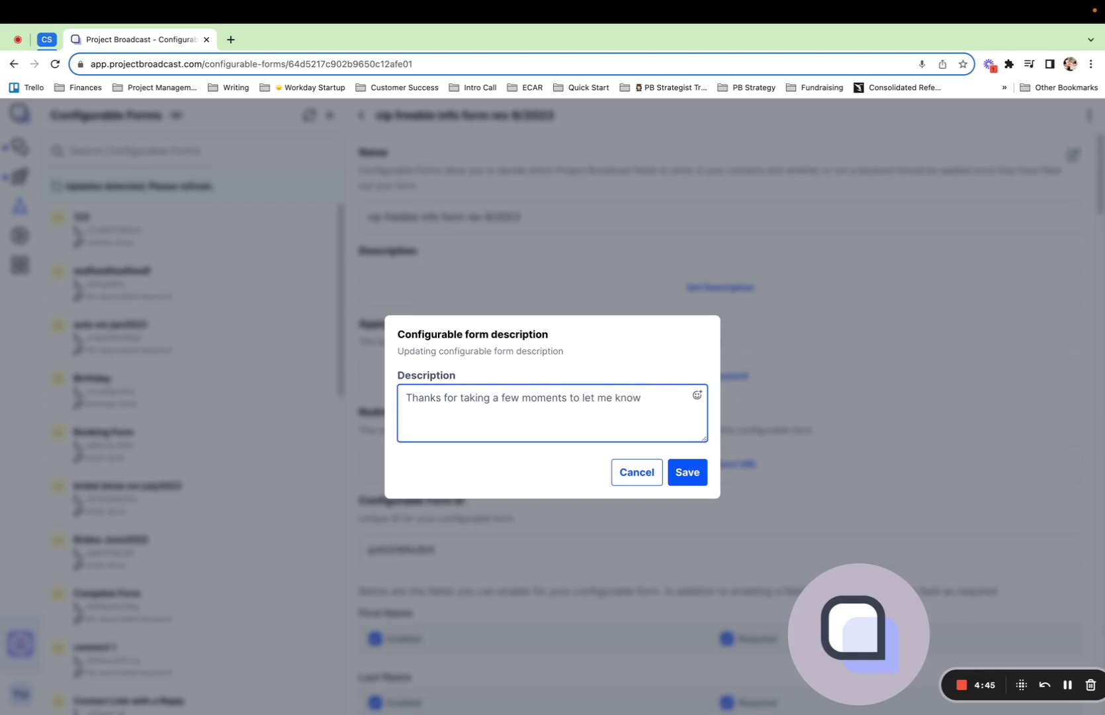
type("who I'm chatting with! A")
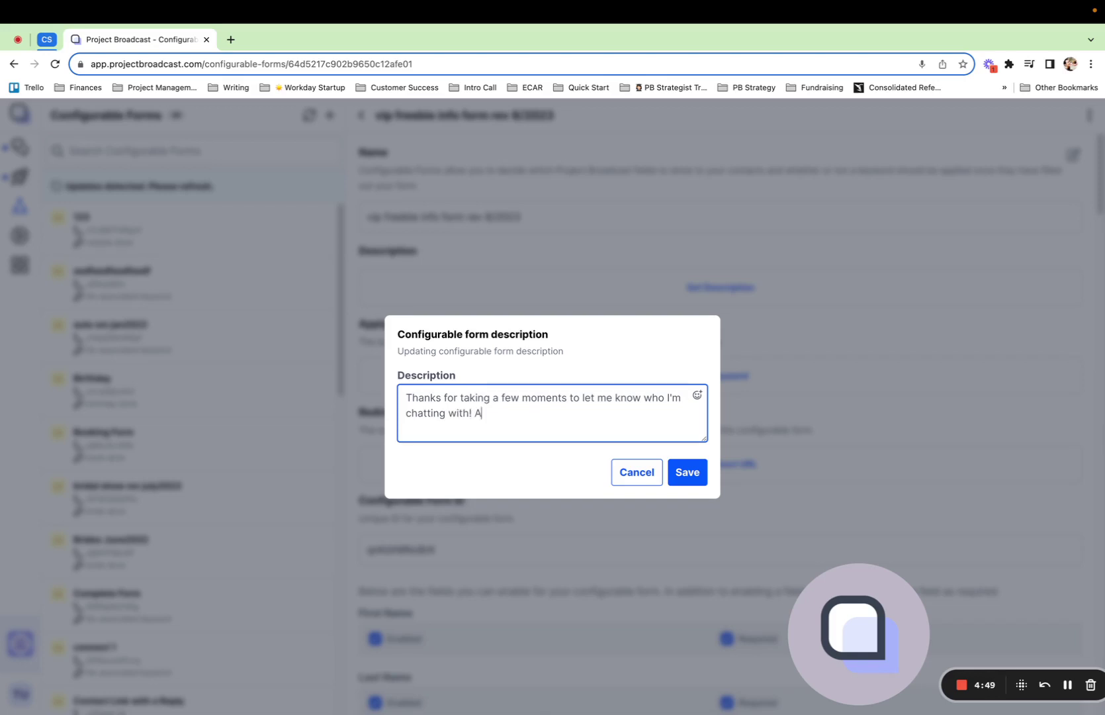
type("dd your first name and la")
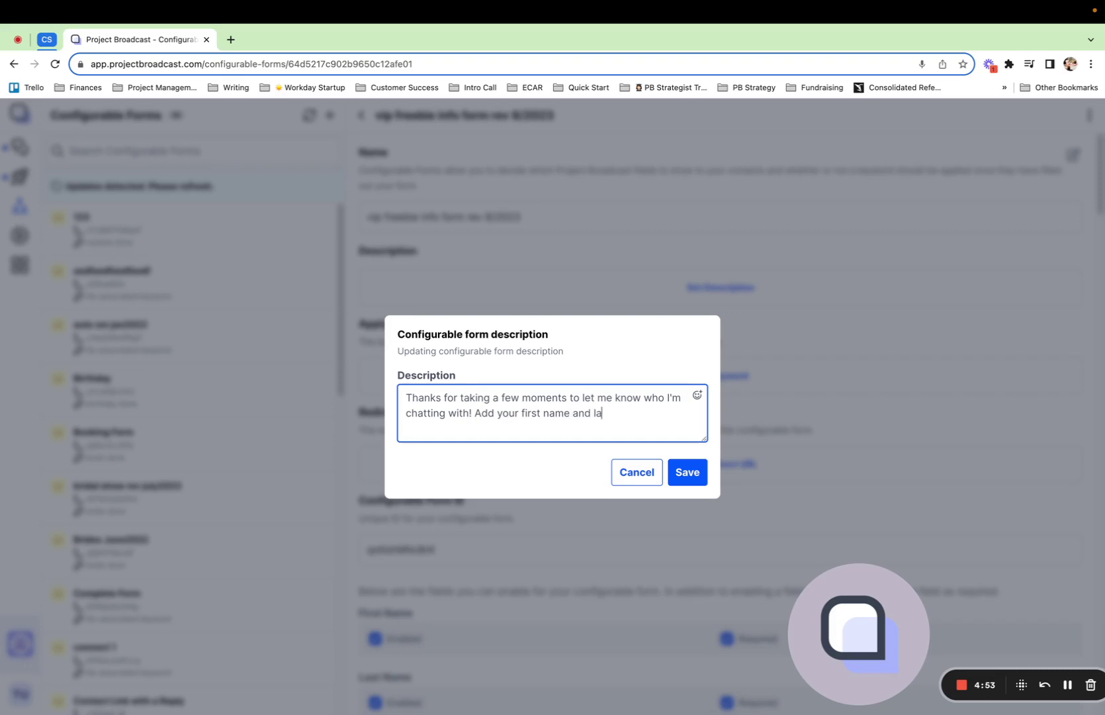
type("st name below!")
left_click(688, 474)
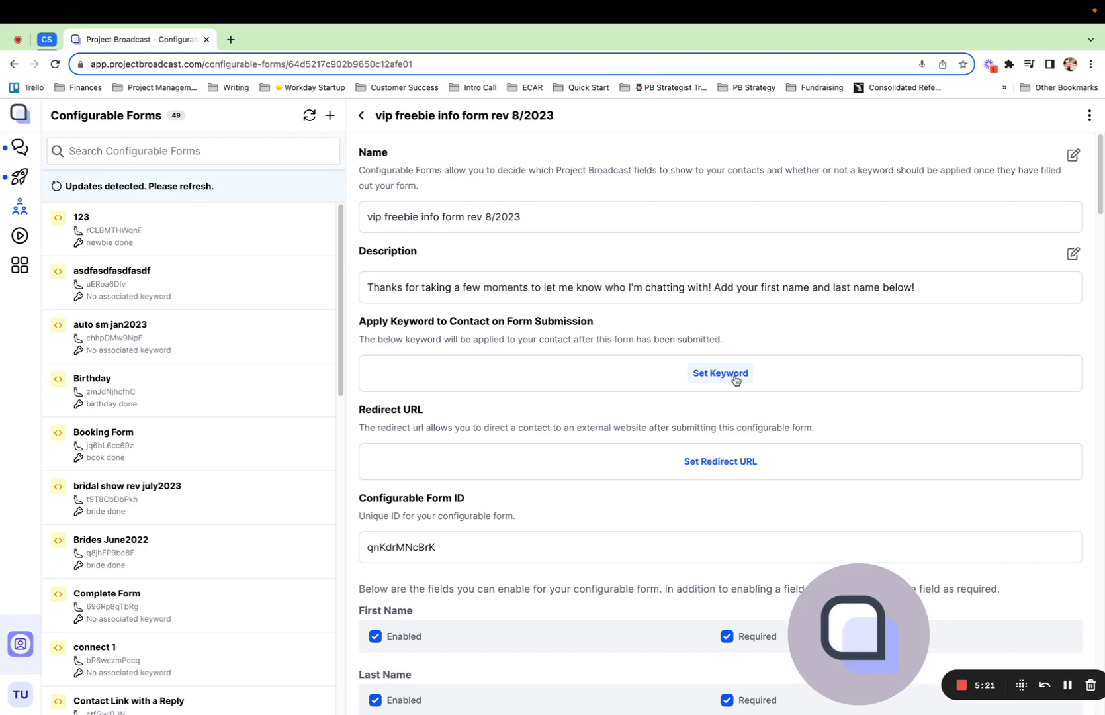
Step: Set the form to apply the 'vip done' keyword on submission
left_click(735, 380)
type("v")
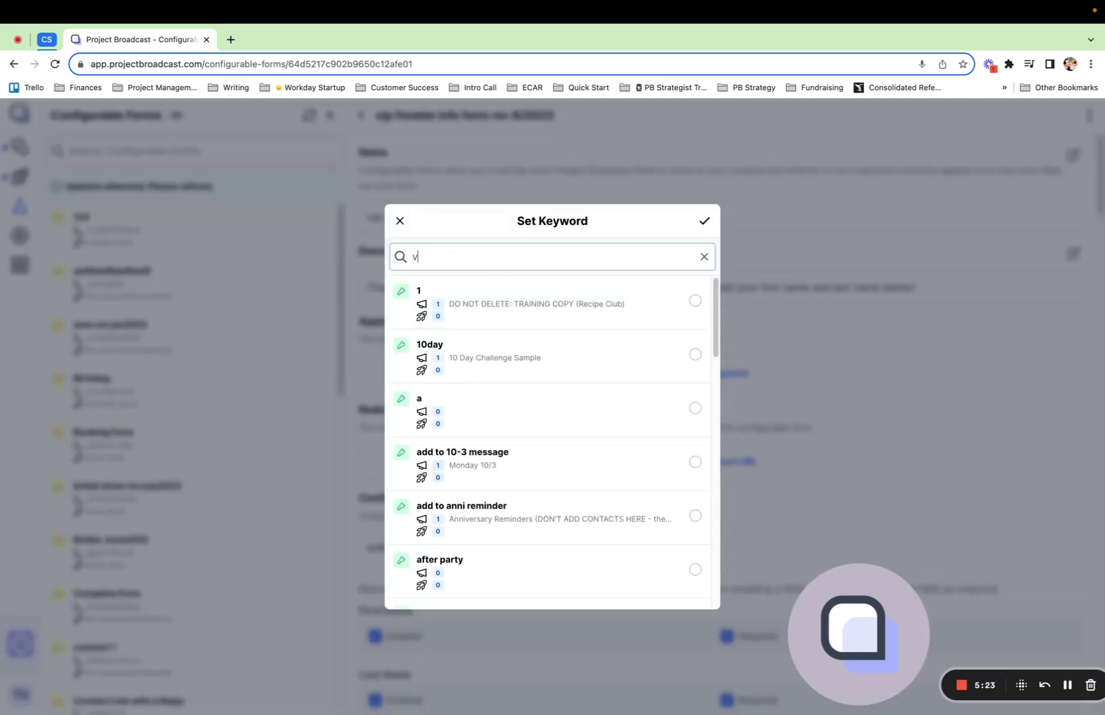
type("ip")
left_click(585, 316)
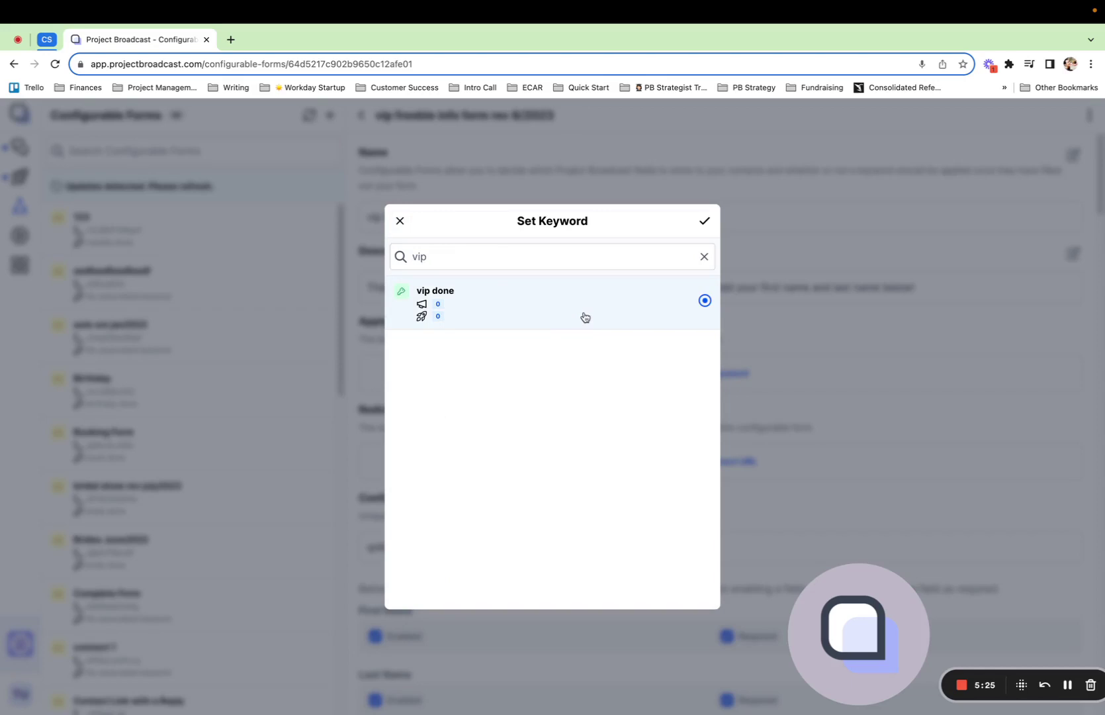
left_click(704, 221)
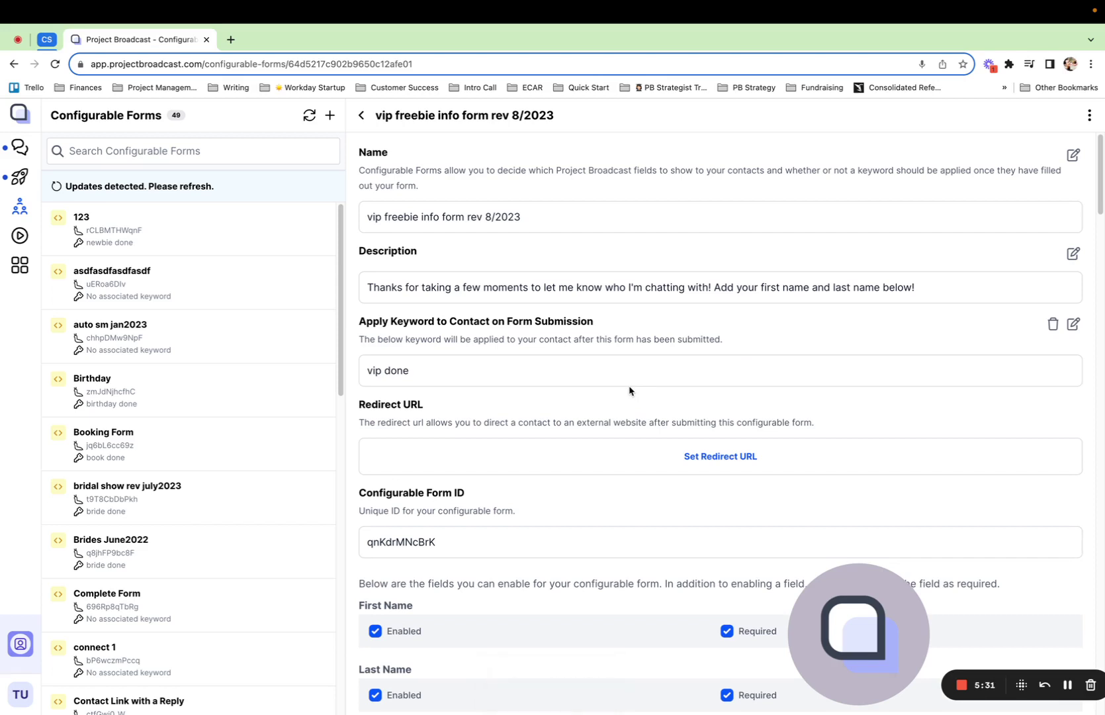
Step: Create a keyword named 'vip' and open its empty reply message
mouse_move(26, 253)
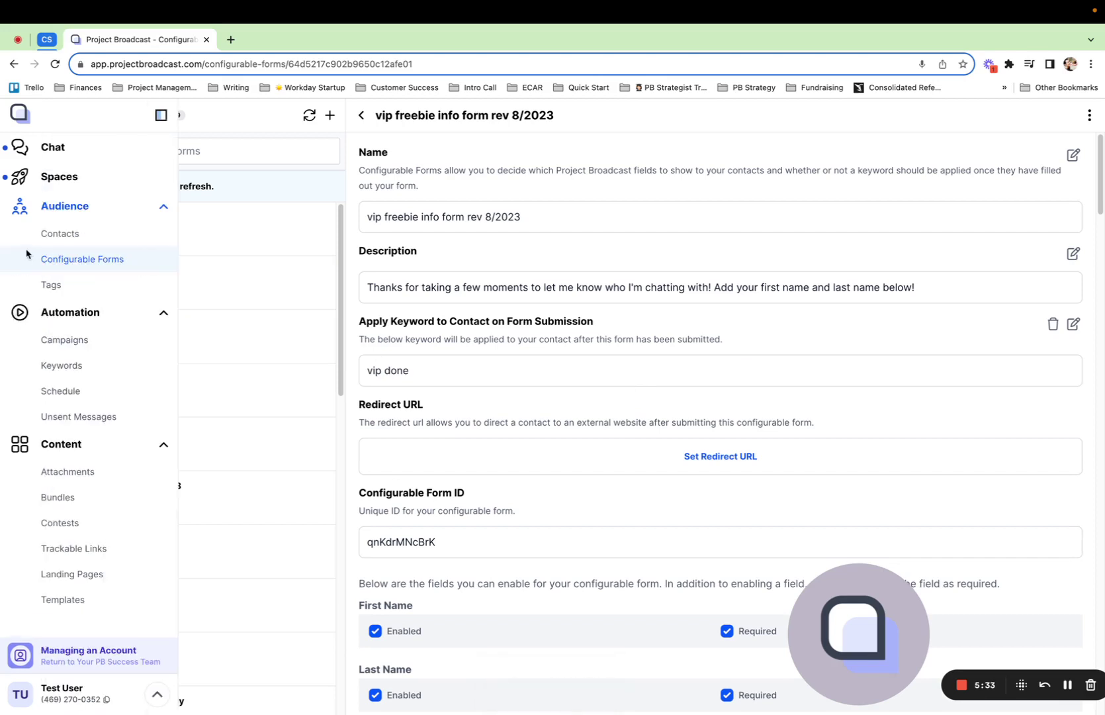
left_click(63, 364)
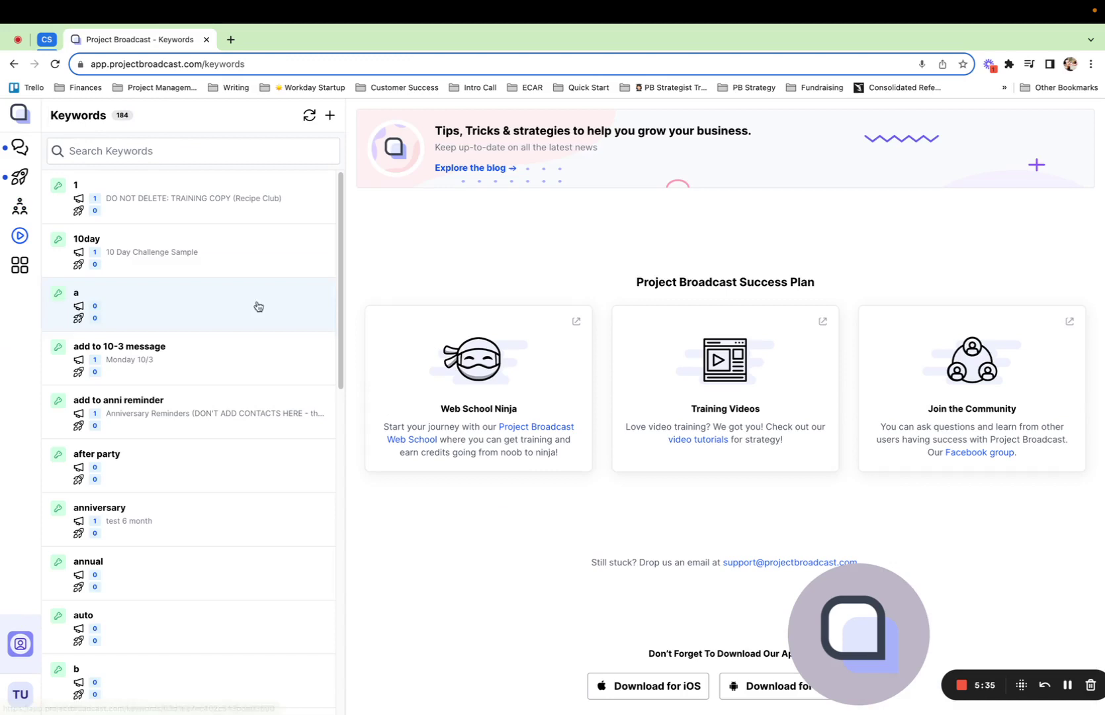
left_click(330, 116)
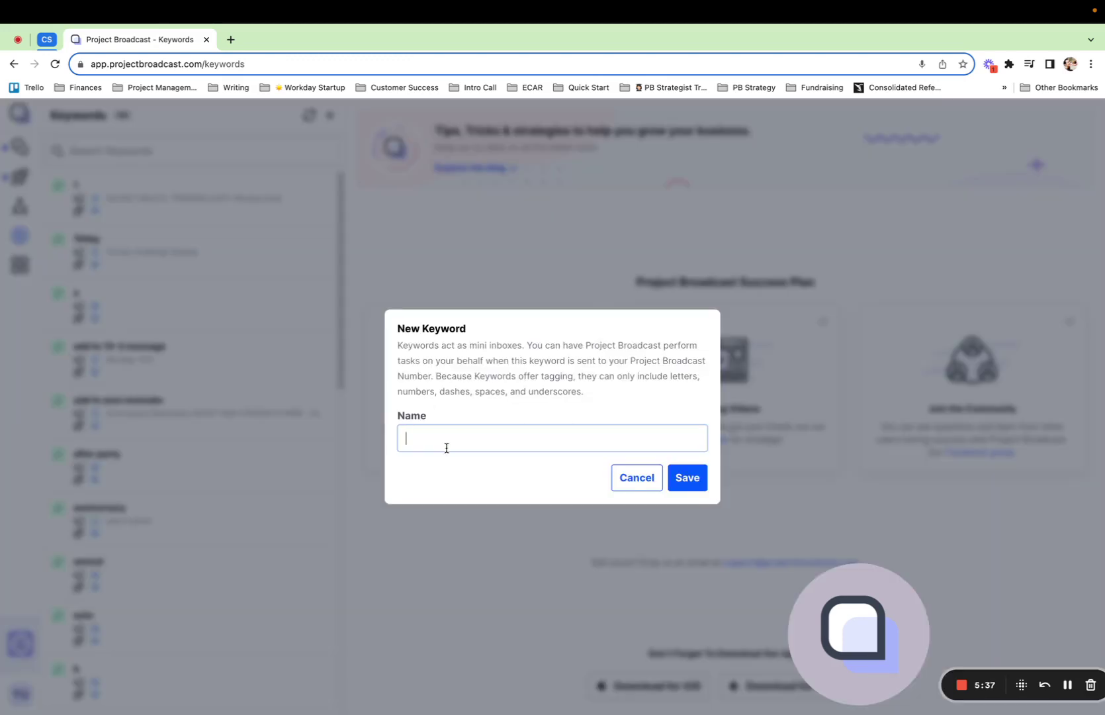
type("vip")
left_click(680, 487)
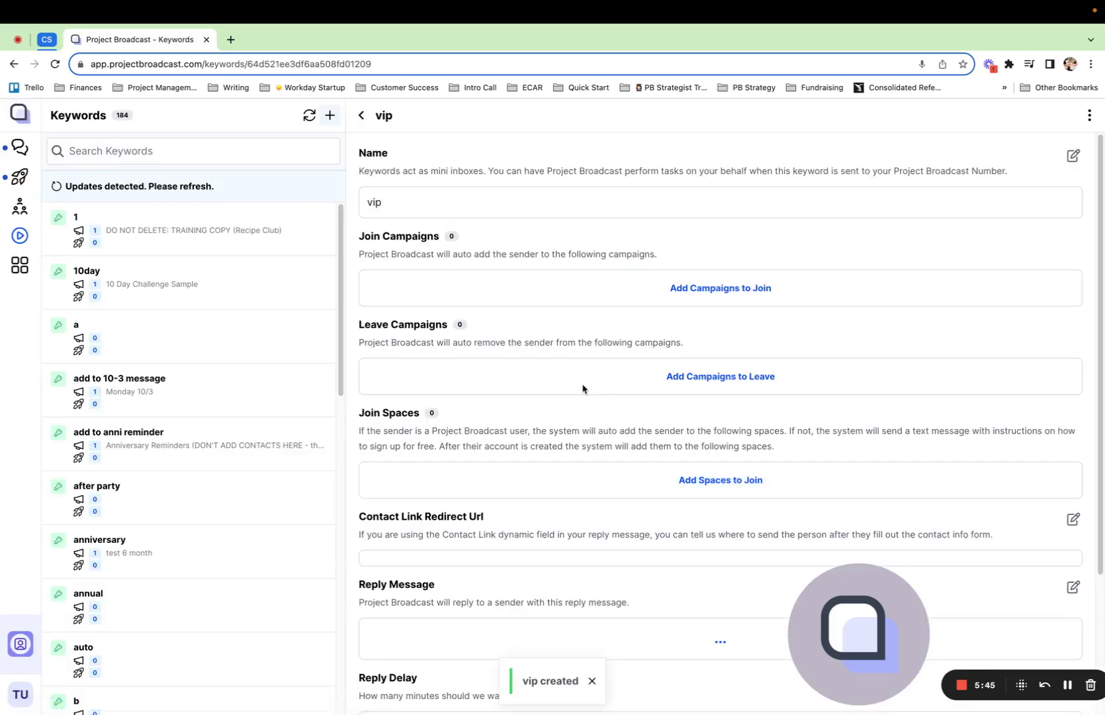
scroll(582, 389, "down", 5)
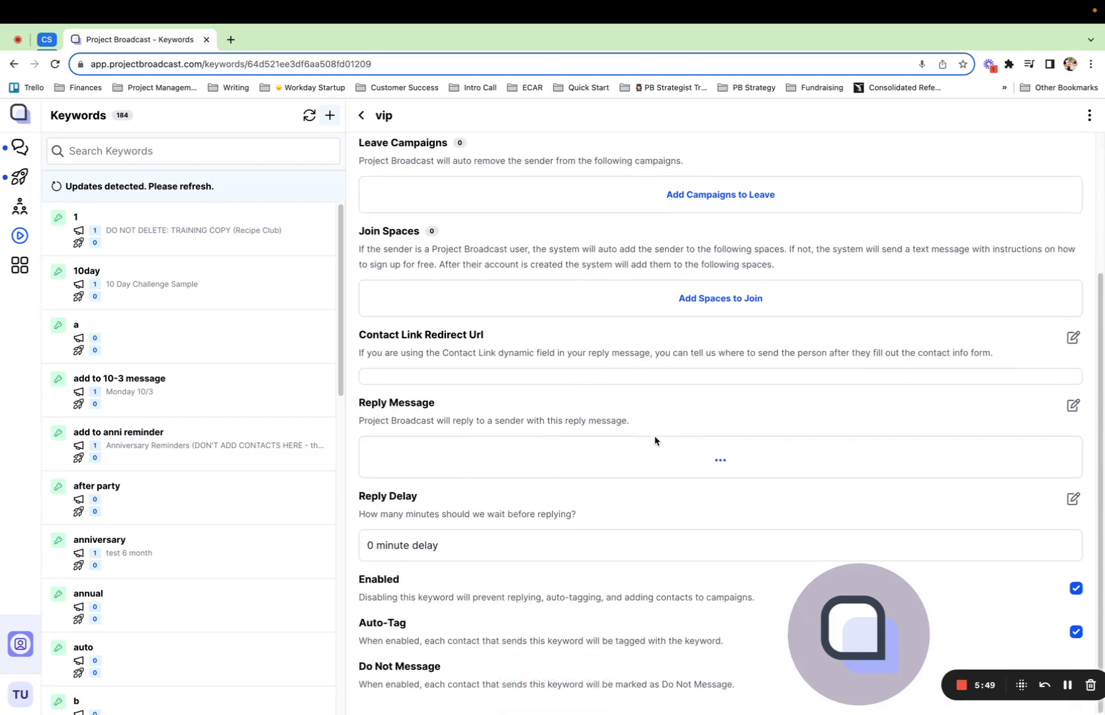
left_click(1073, 407)
Step: Write the vip reply thanking contacts for interest in XYZ, ending with a down-arrow emoji
left_click(482, 390)
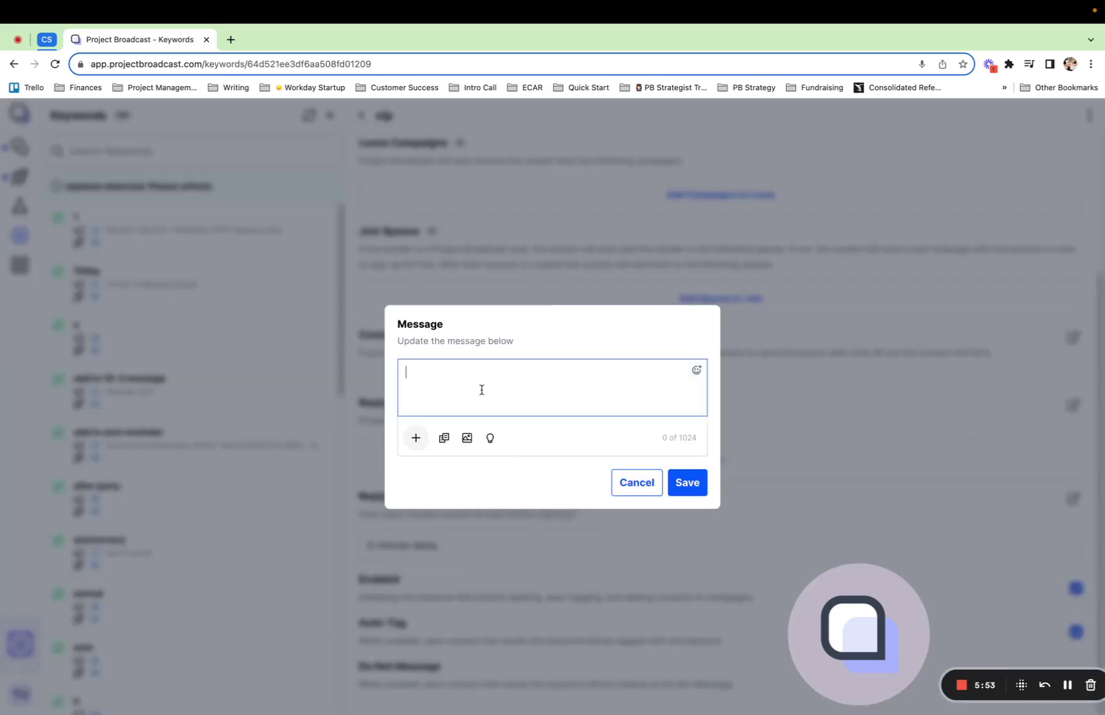
type("Hi there! Thanks so much for your intere")
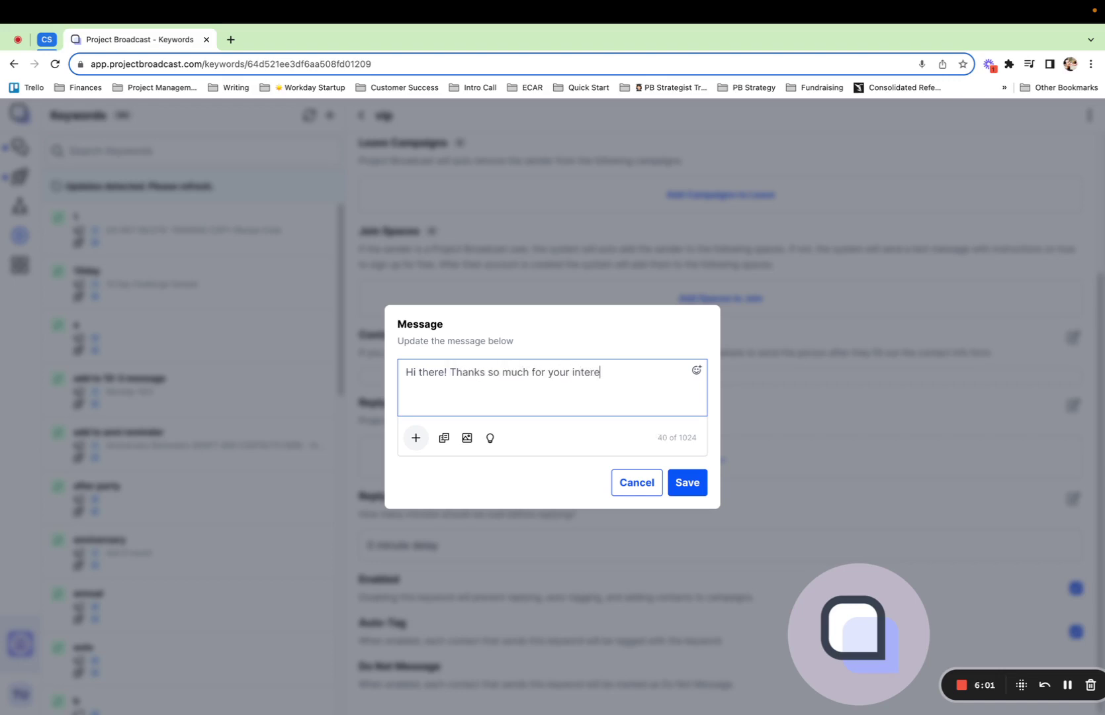
type("st in XYZ! Click the link below to let me know ")
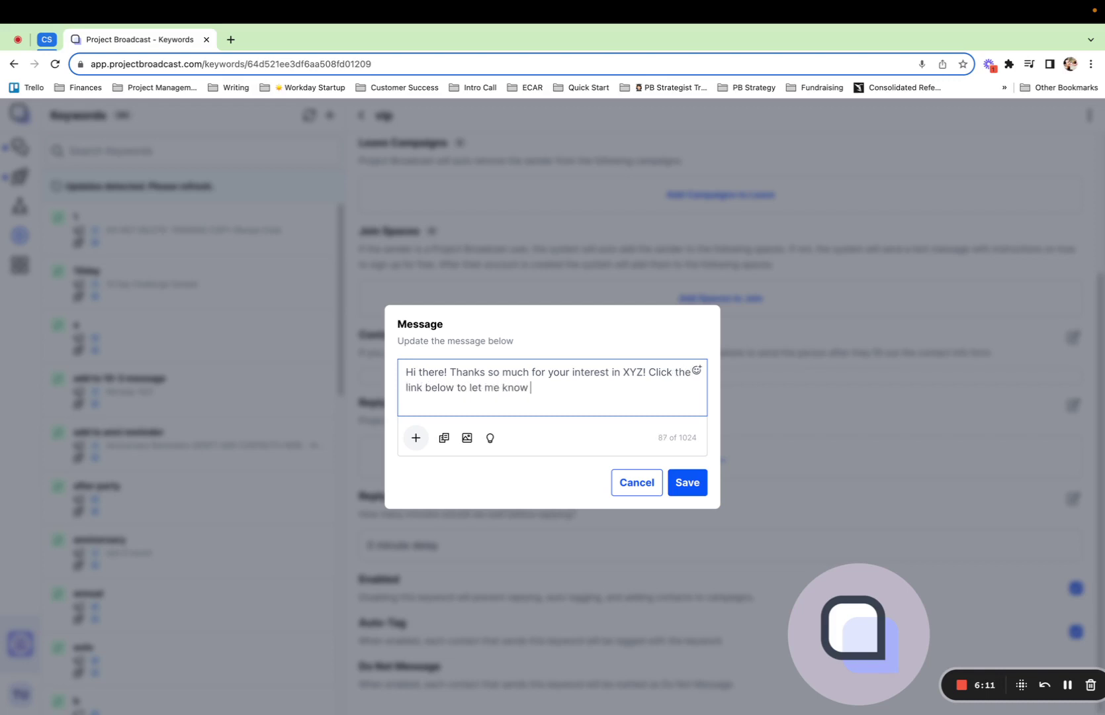
type("who l'm chatting with and ")
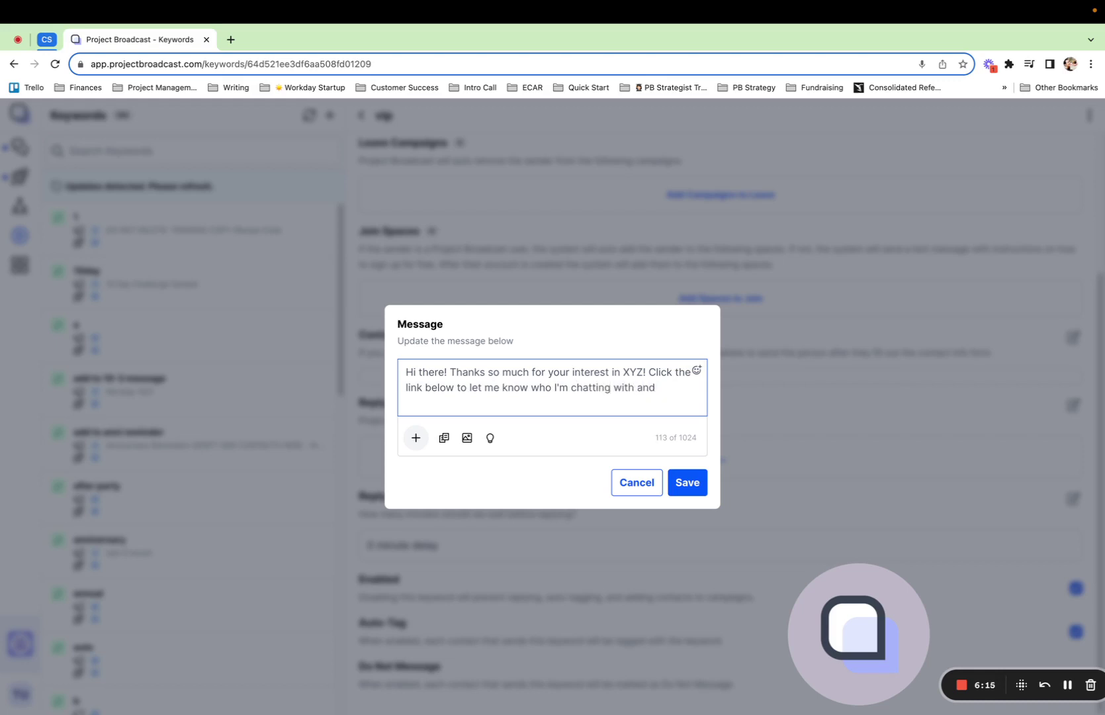
type("the freebie will be on it")
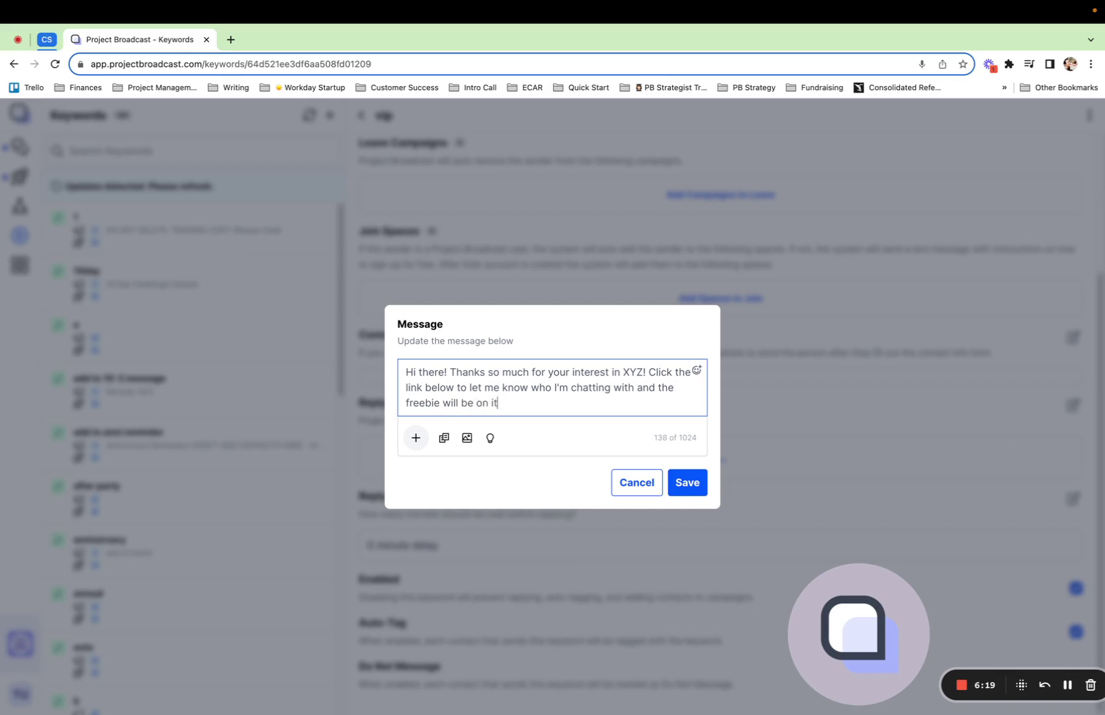
type("s way!")
key("ctrl+super+space")
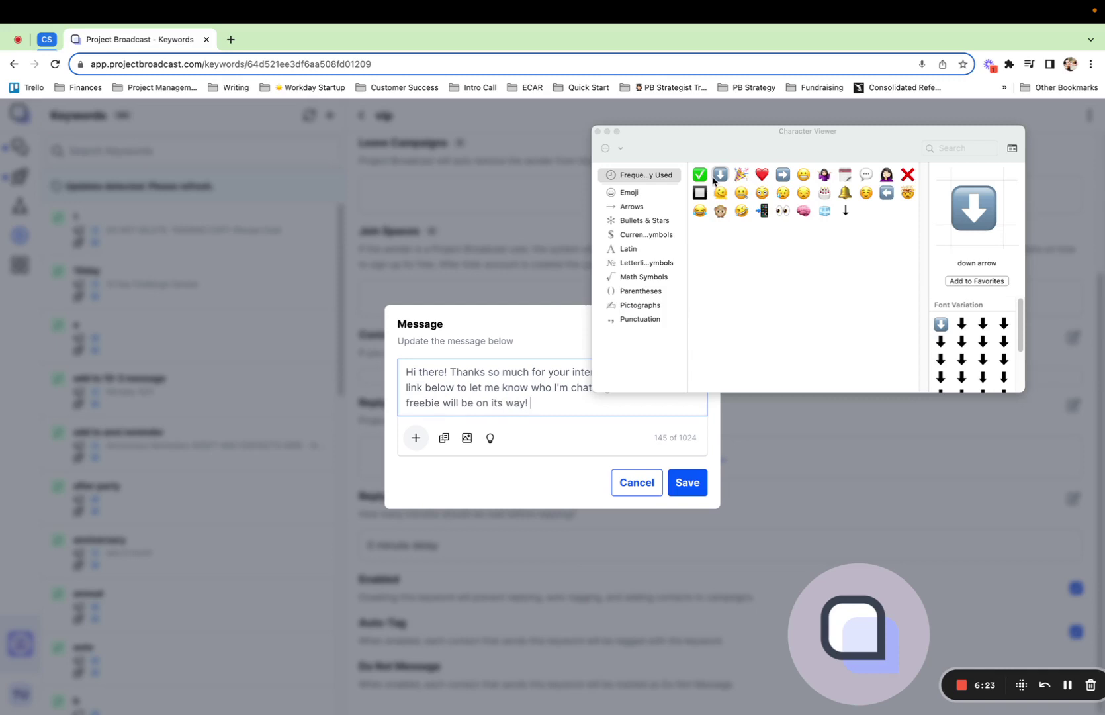
double_click(720, 176)
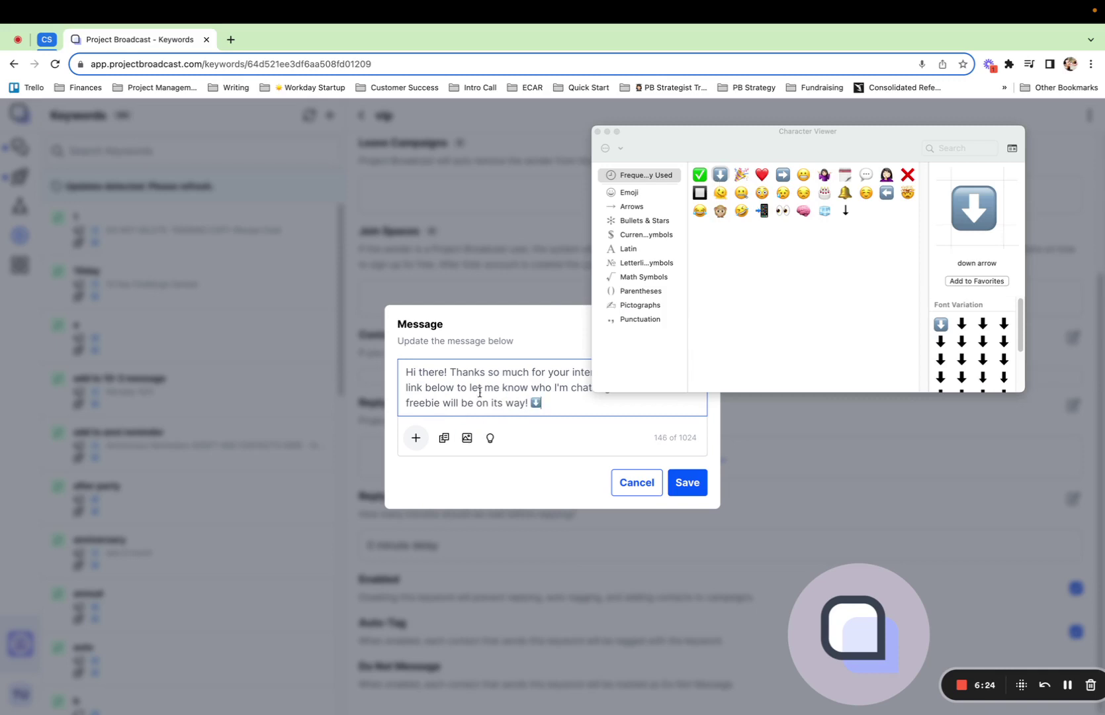
left_click(599, 133)
left_click(548, 405)
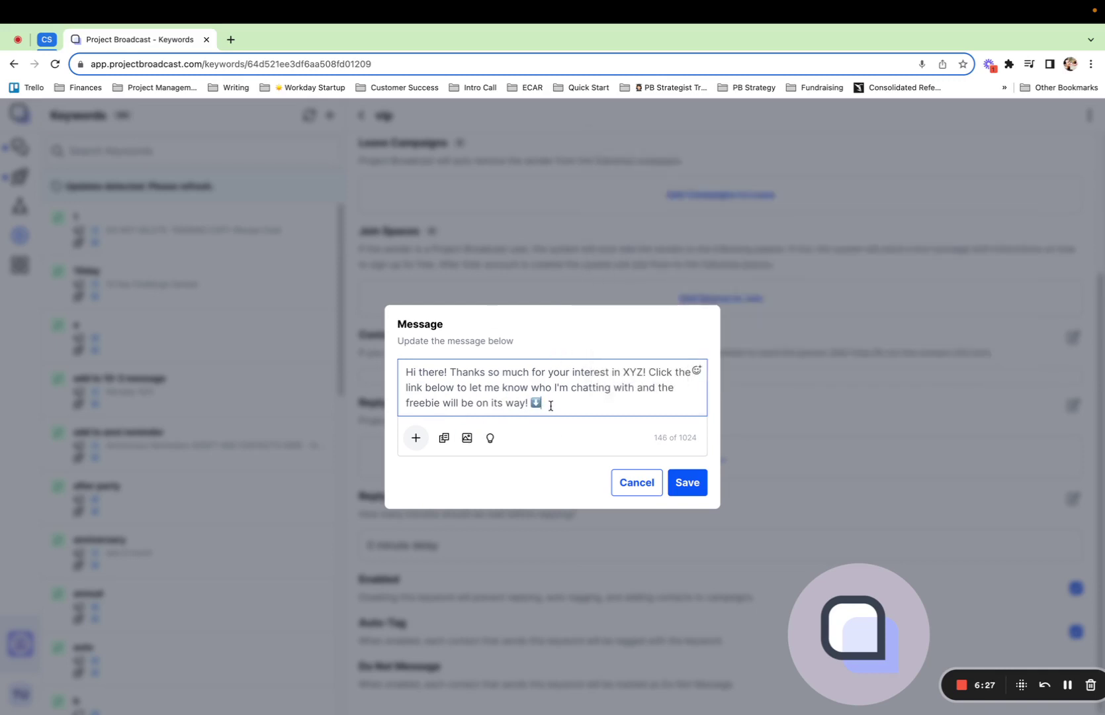
key("Return")
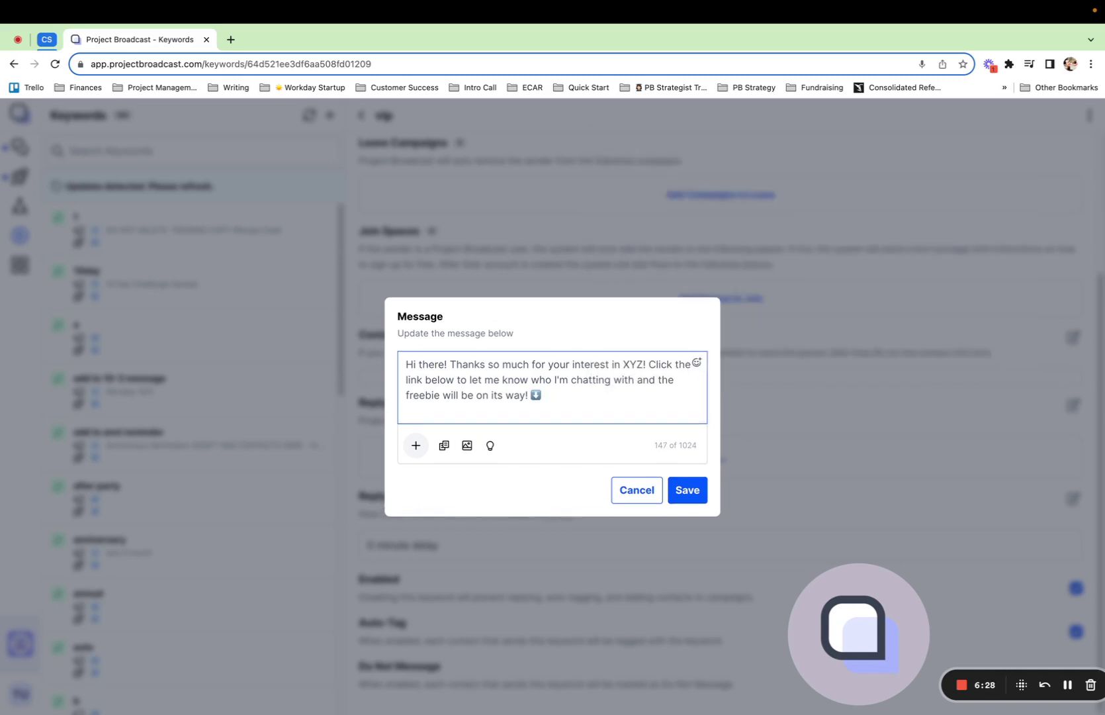
Step: Insert the 'vip freebie info form rev 8/2023' form link into the reply
left_click(416, 445)
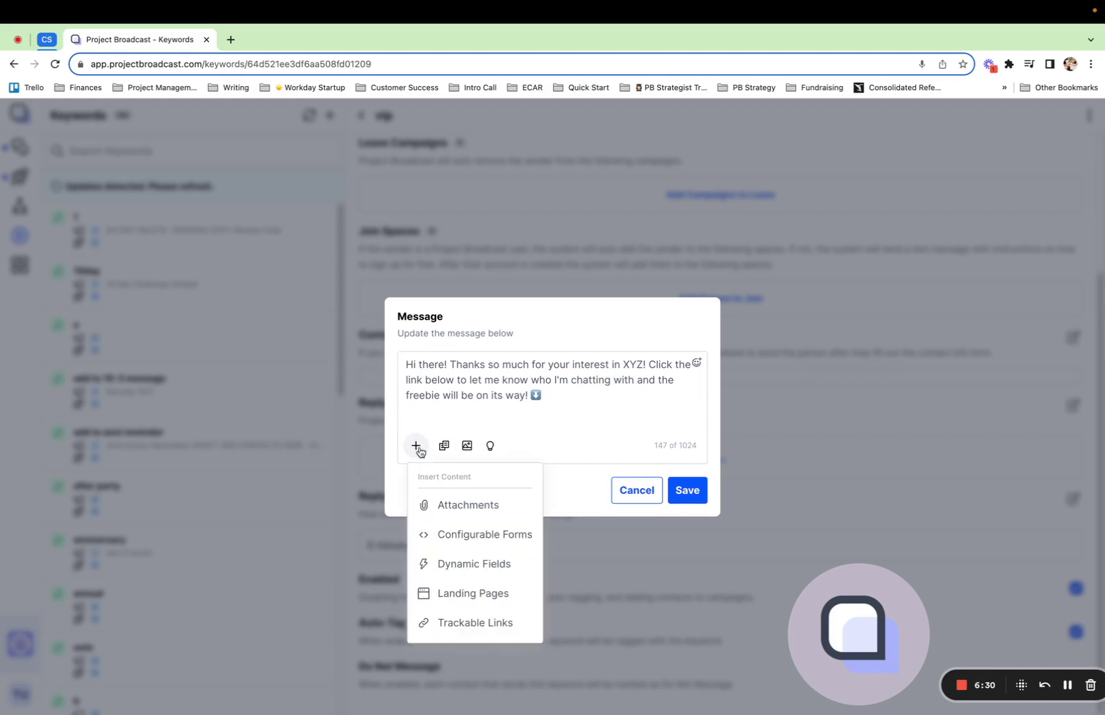
left_click(464, 534)
left_click(432, 256)
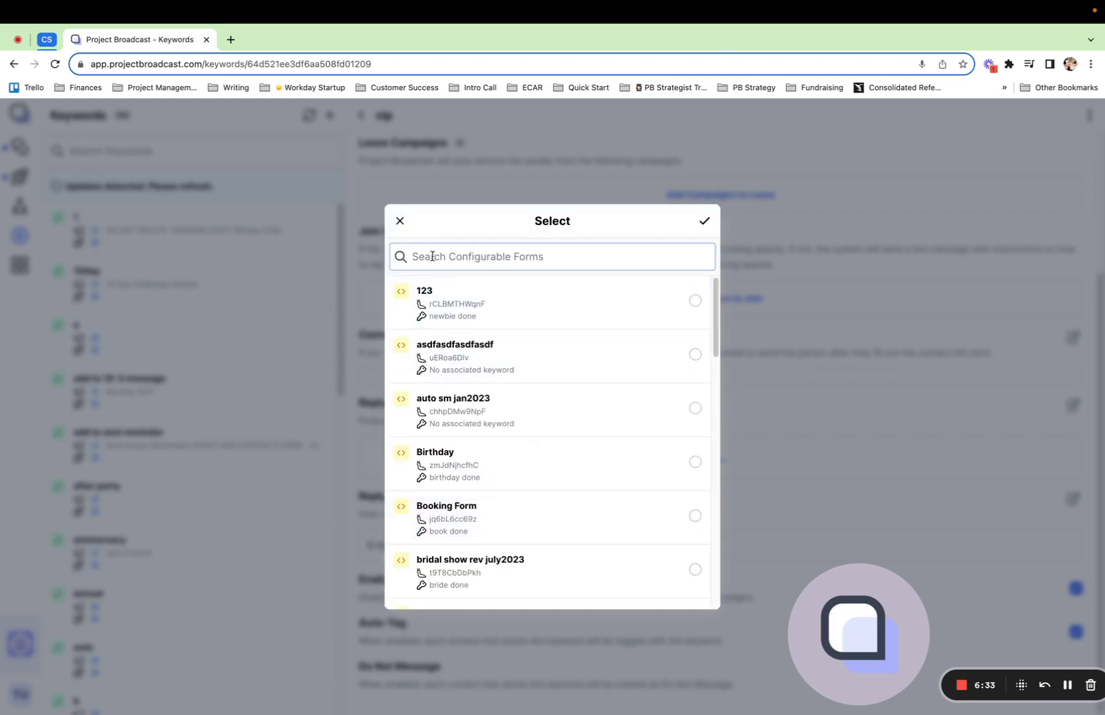
type("vip")
left_click(488, 291)
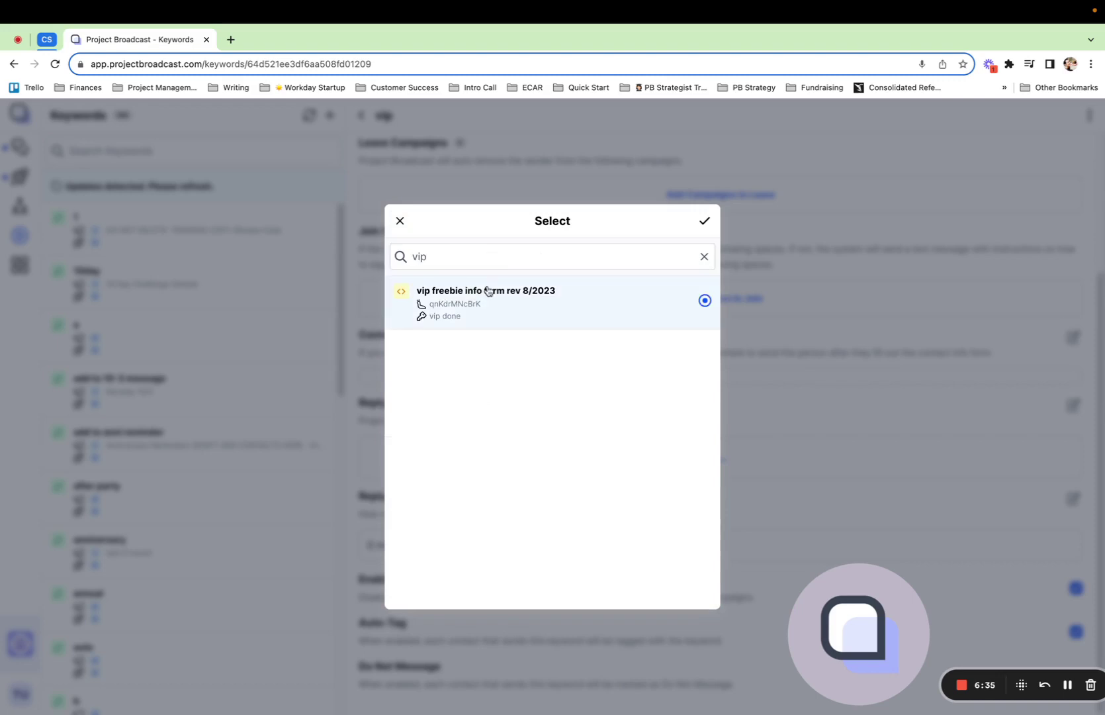
left_click(705, 220)
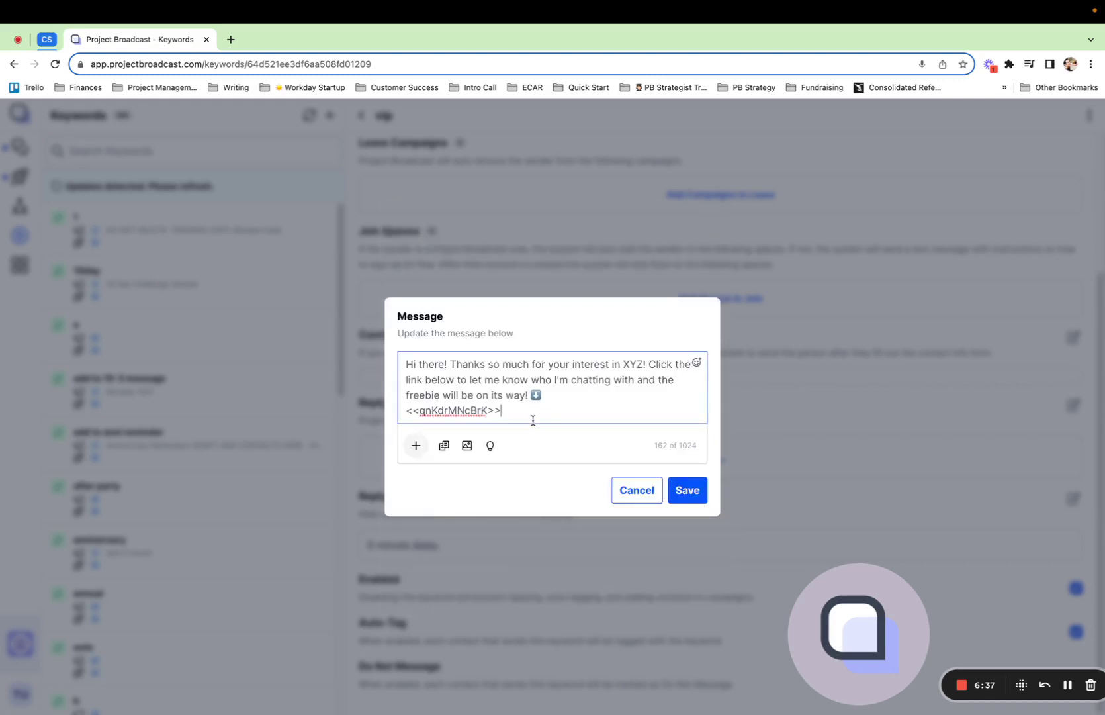
Step: Add a red-heart sign-off with the sender's name below the link and save the reply
key("Return")
key("Return")
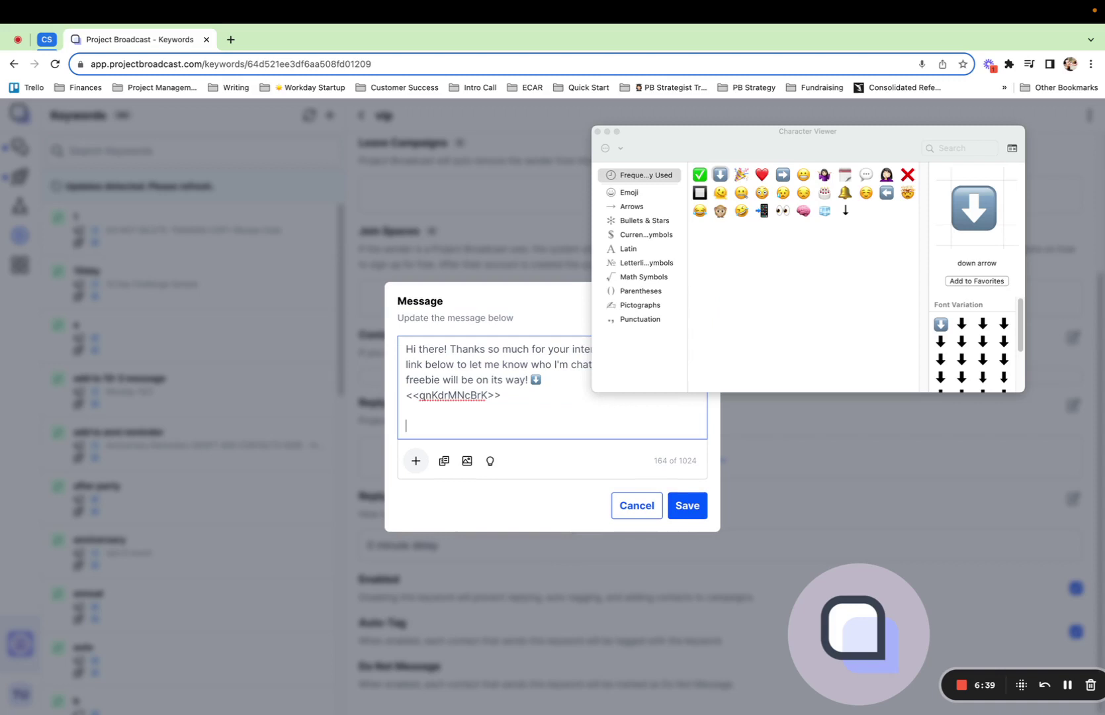
left_click(762, 176)
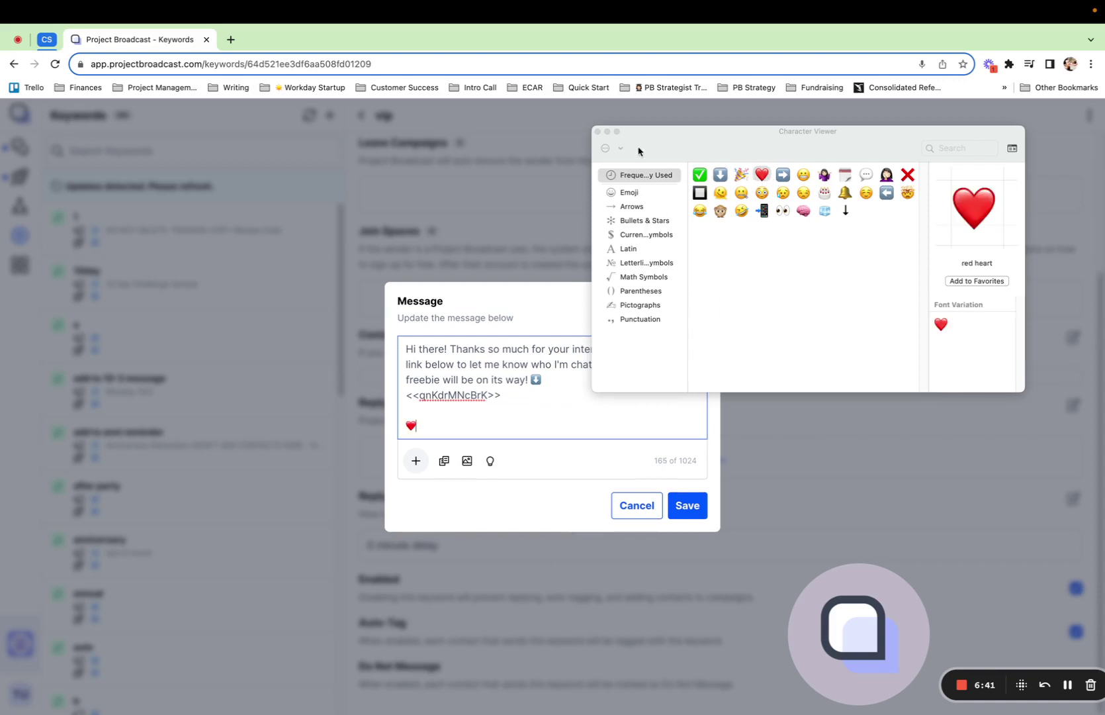
left_click(597, 132)
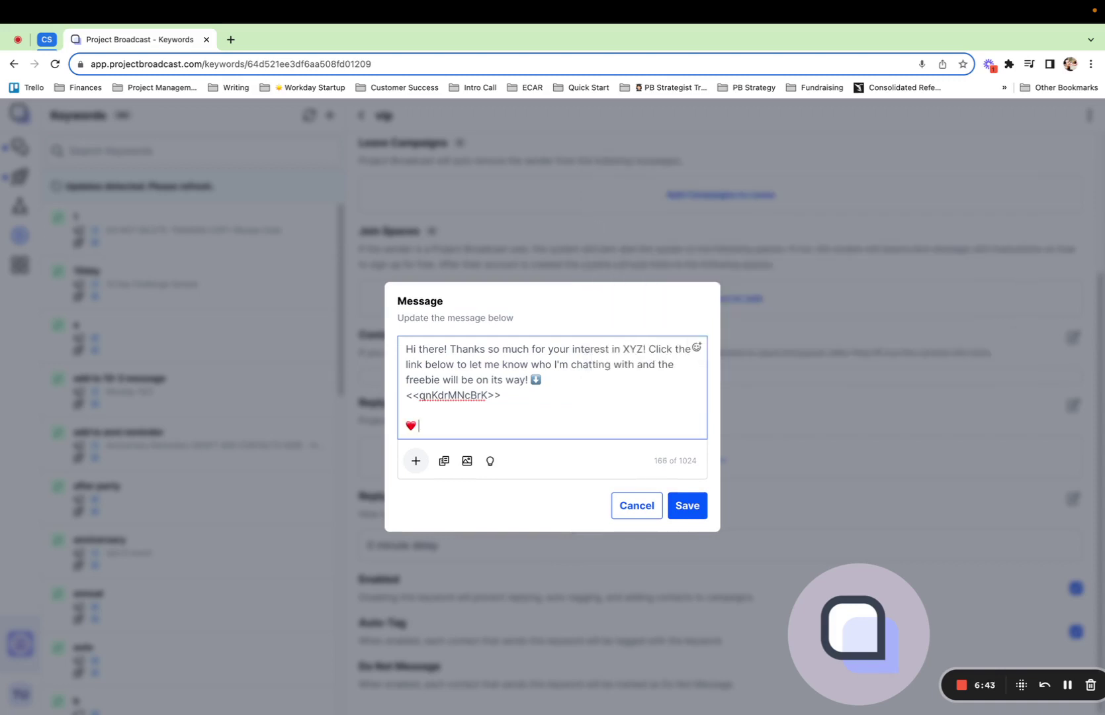
type("Dawb")
key("BackSpace")
type("n")
left_click(679, 505)
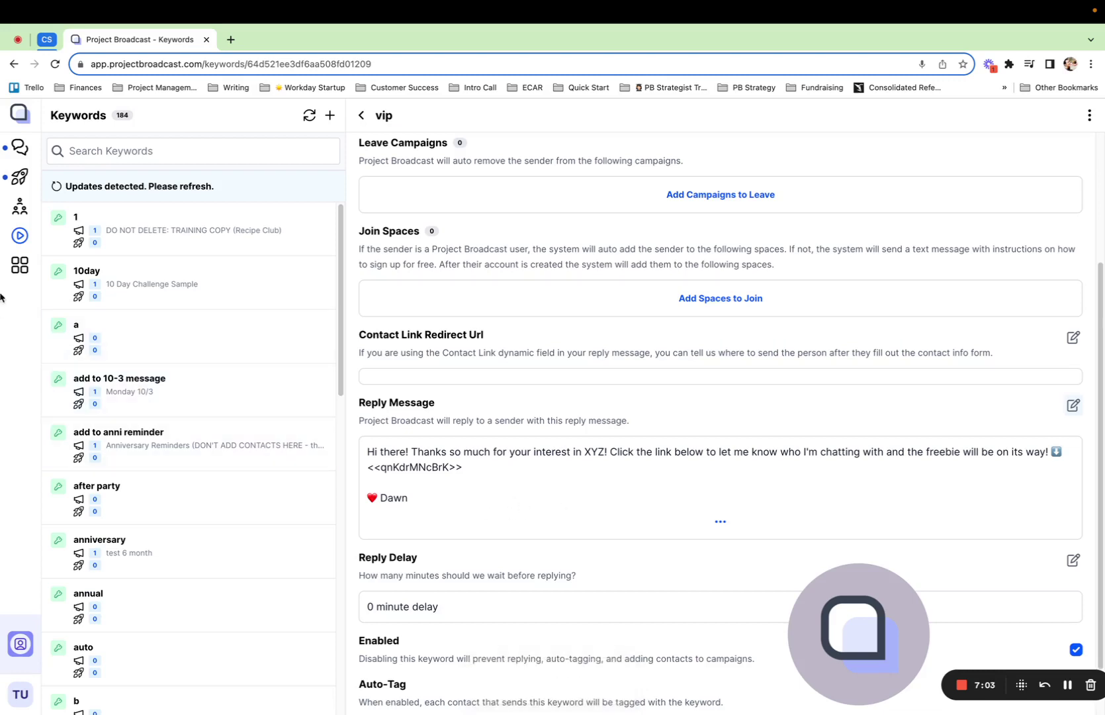
Step: Search the templates for 'free' and open the *Freebie Steps template
mouse_move(18, 271)
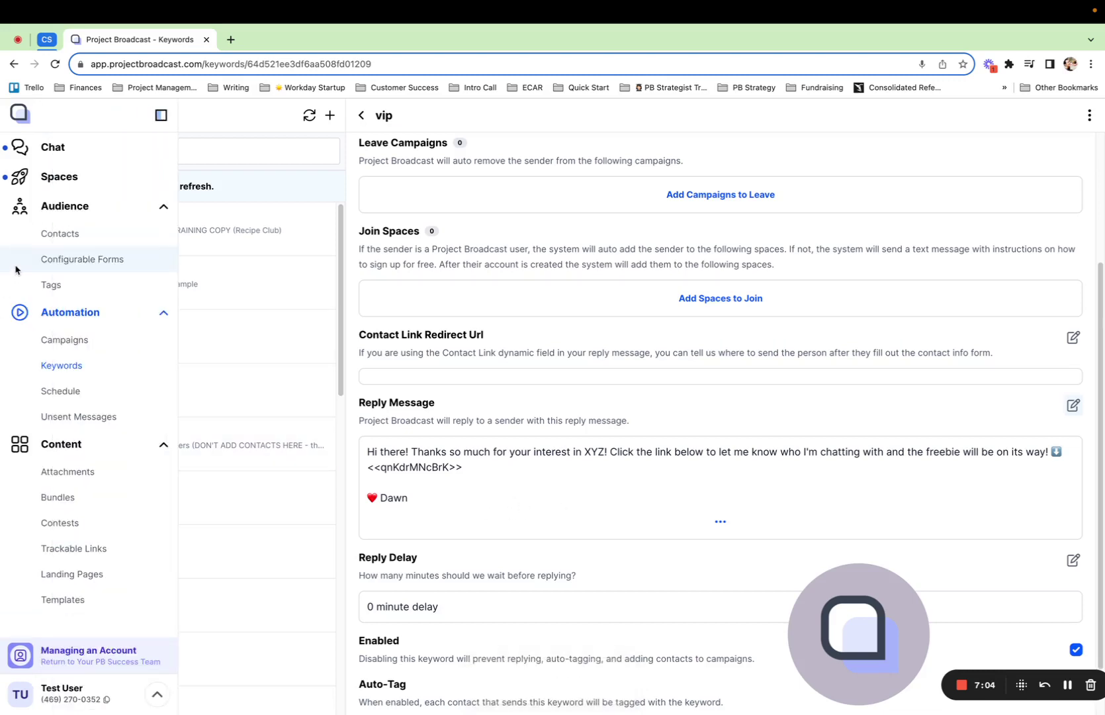
left_click(65, 605)
left_click(148, 146)
type("f")
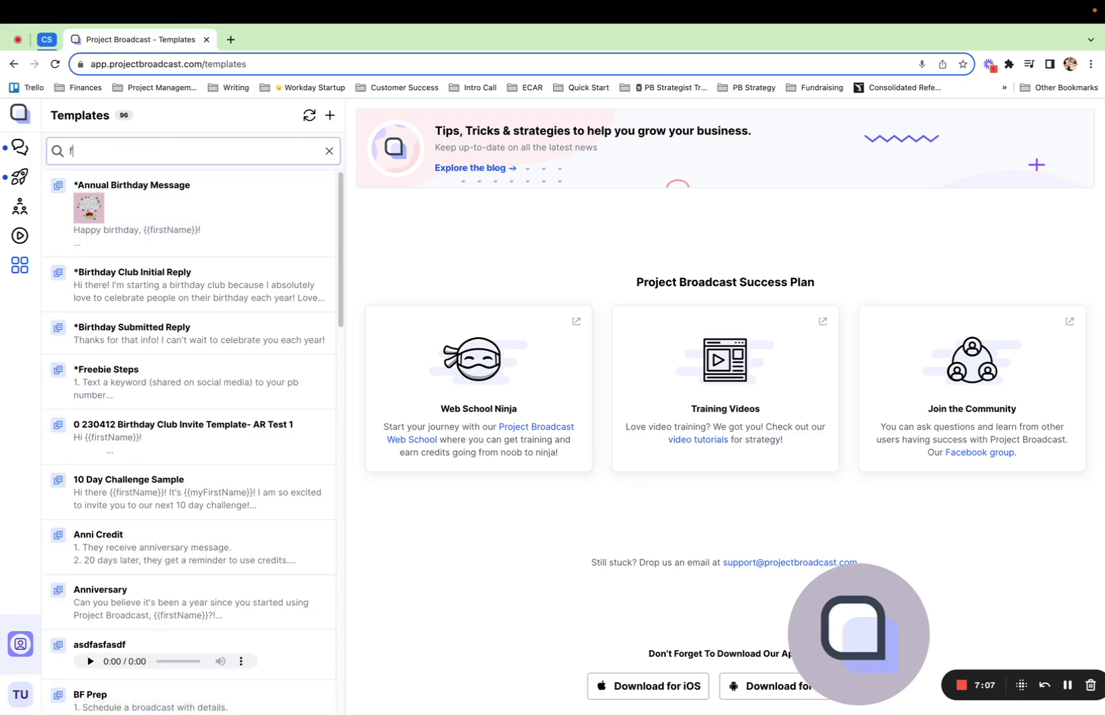
type("ree")
left_click(170, 193)
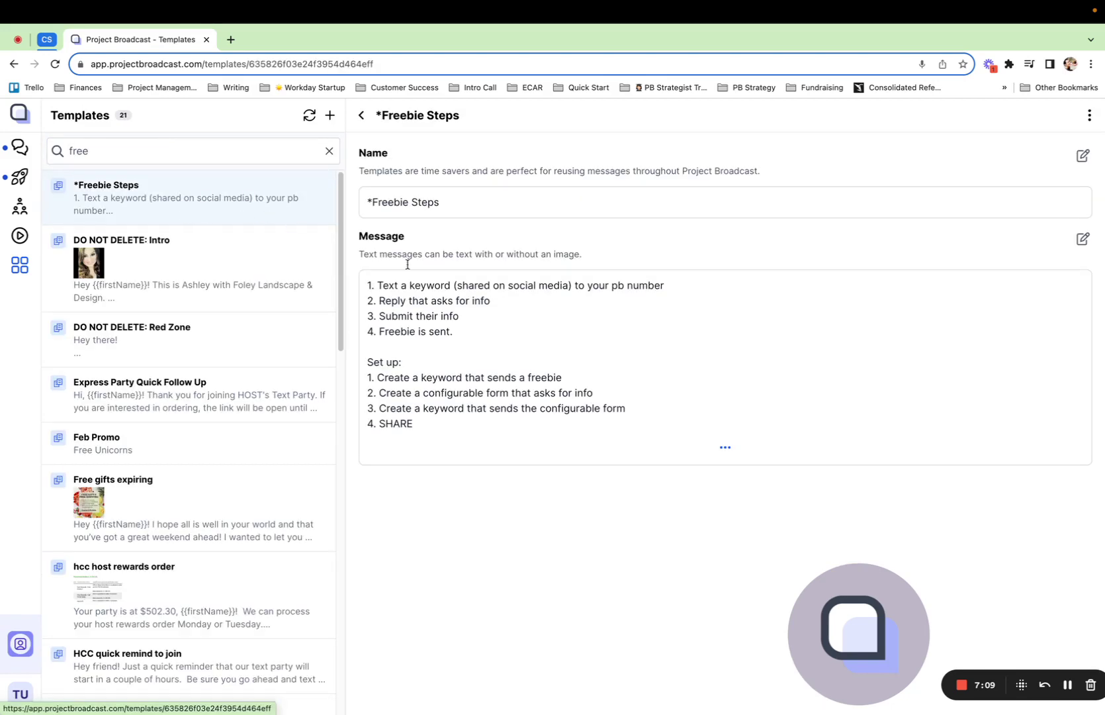
Step: Highlight 'freebie', 'form' and 'keyword' in the first three set-up steps
double_click(556, 378)
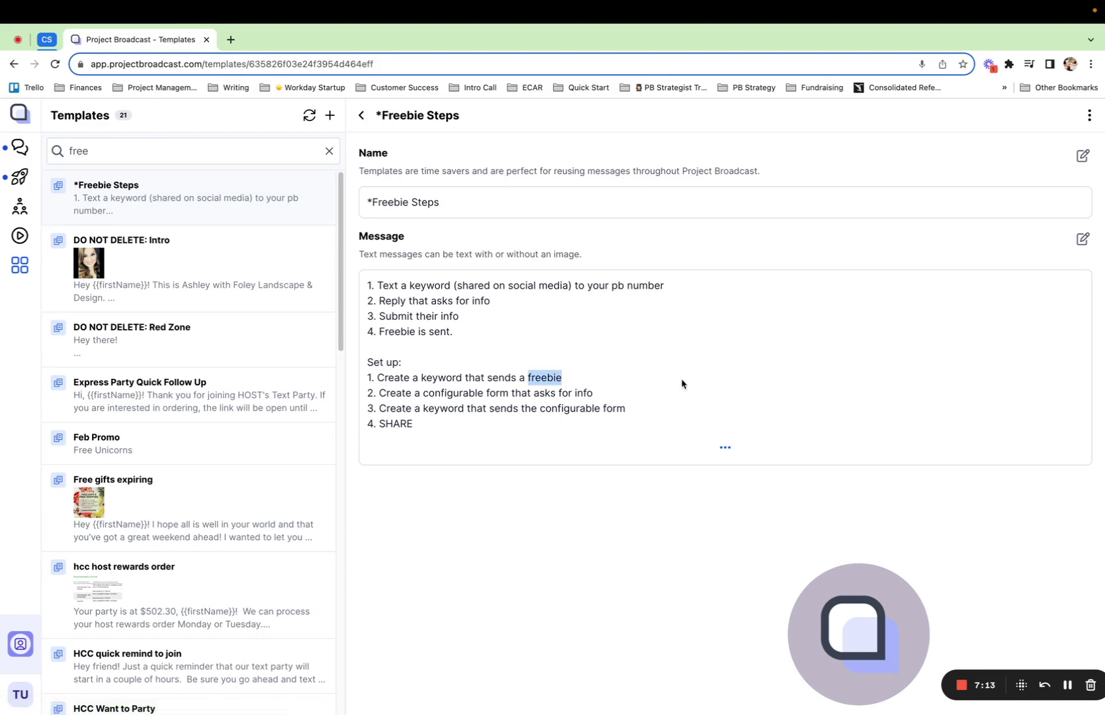
double_click(503, 393)
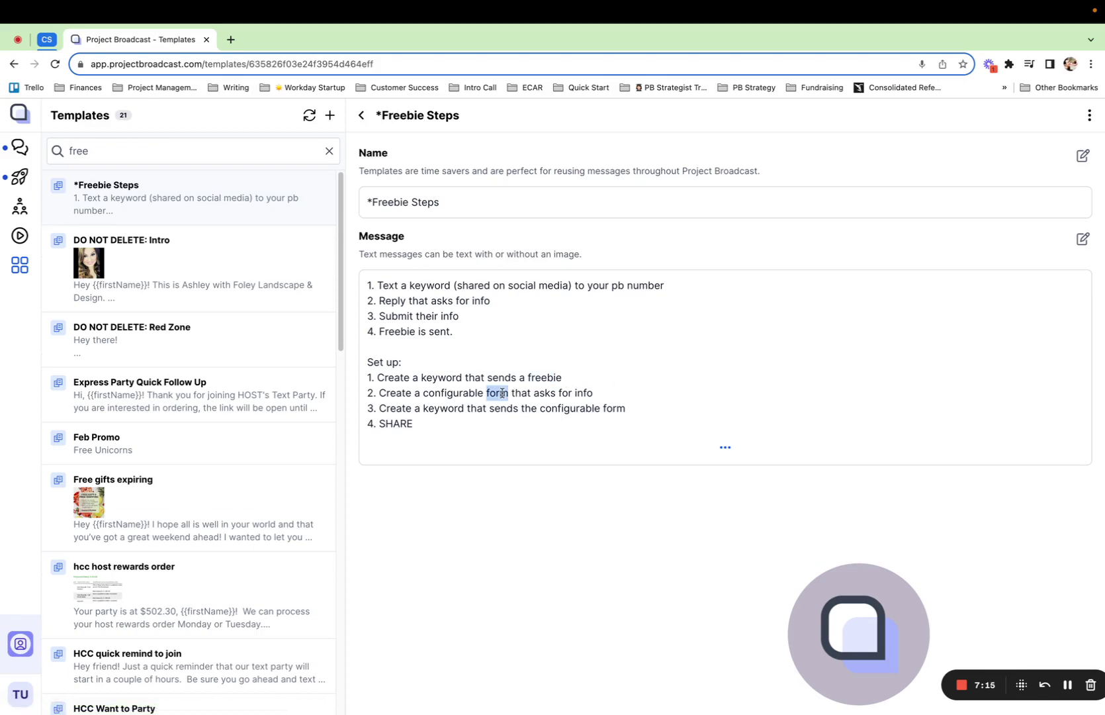
double_click(447, 408)
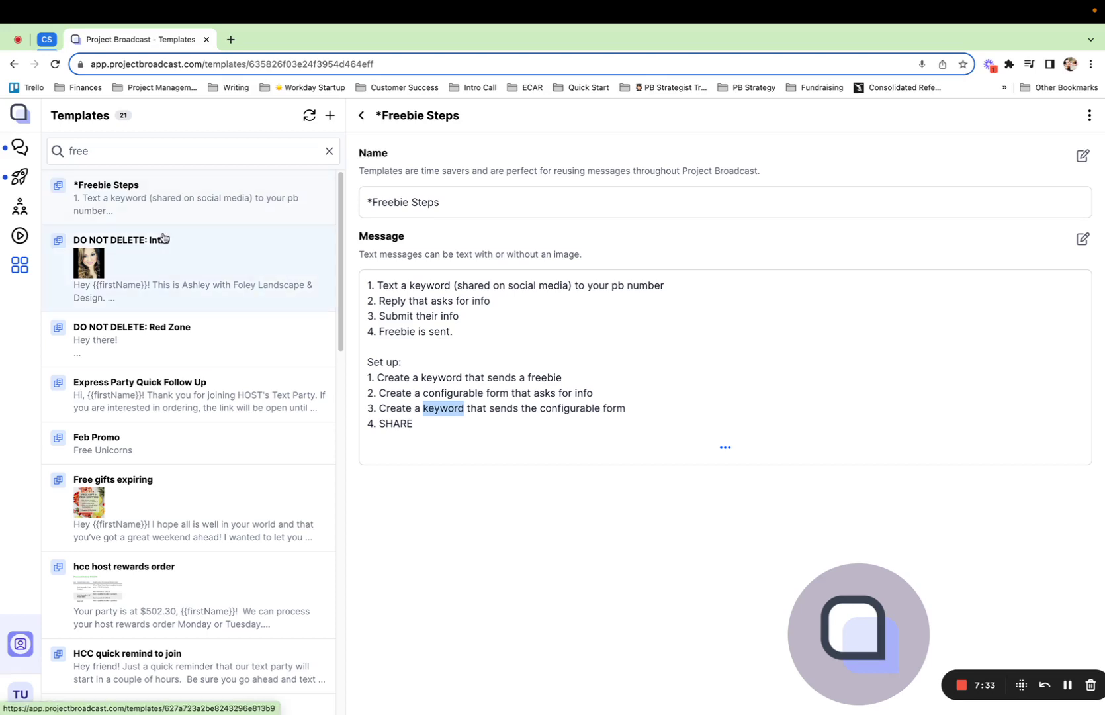
mouse_move(29, 170)
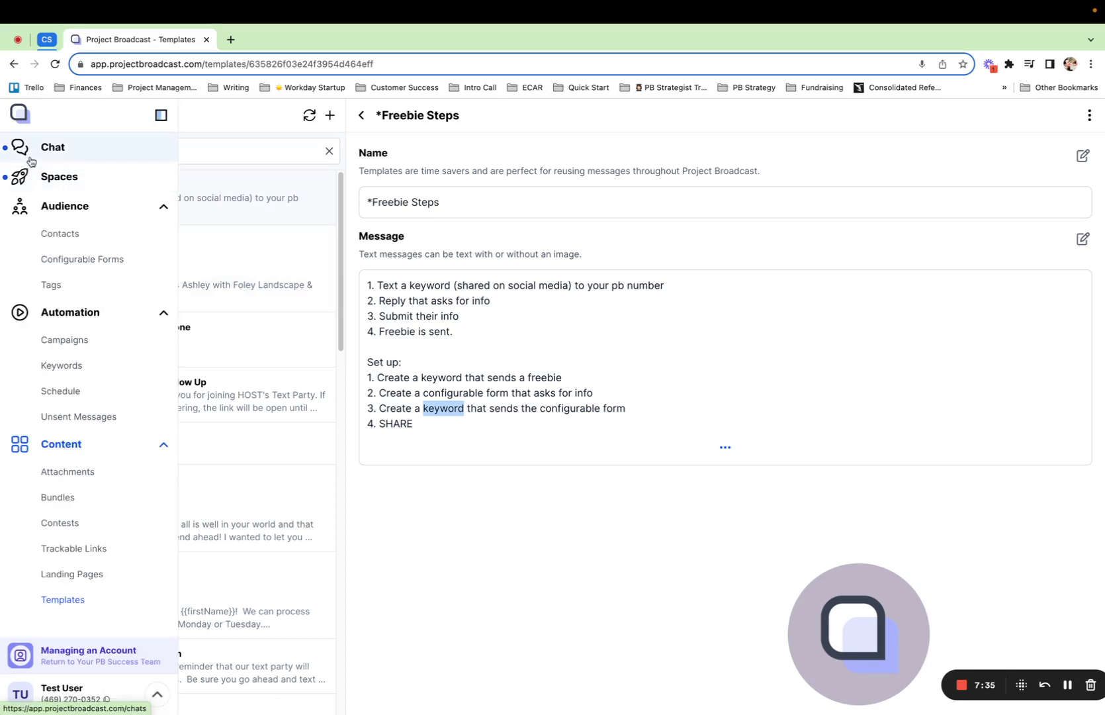
Step: Refresh the chats inbox and open the newest test conversation with the Vip auto-reply
left_click(33, 152)
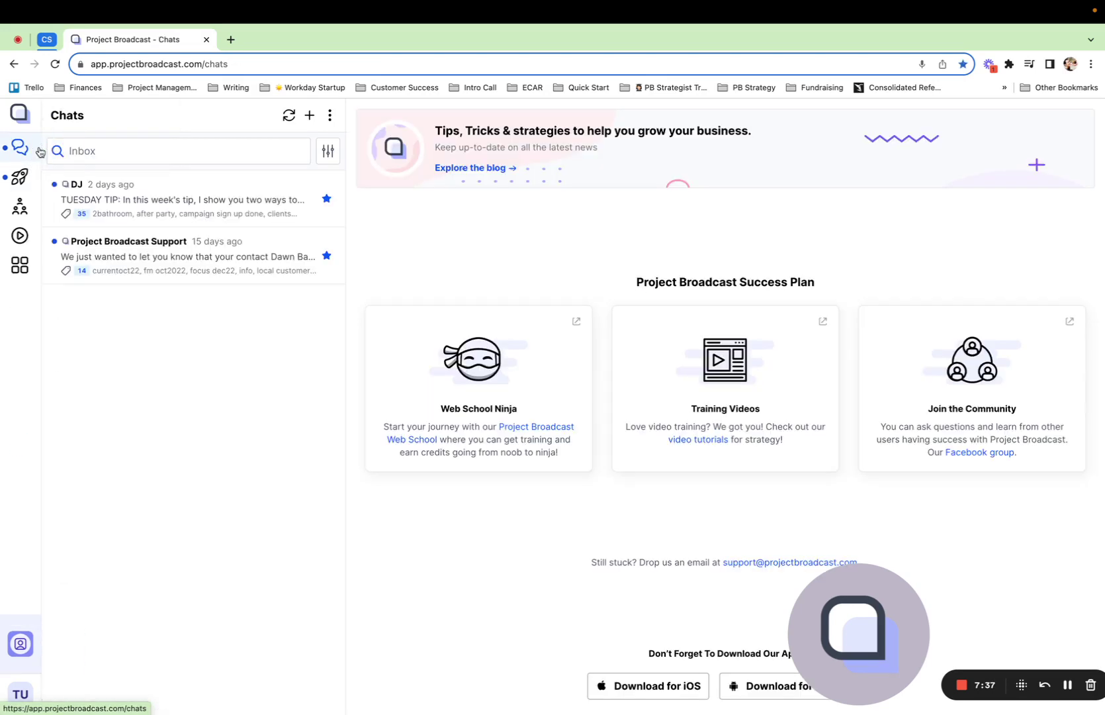
left_click(289, 116)
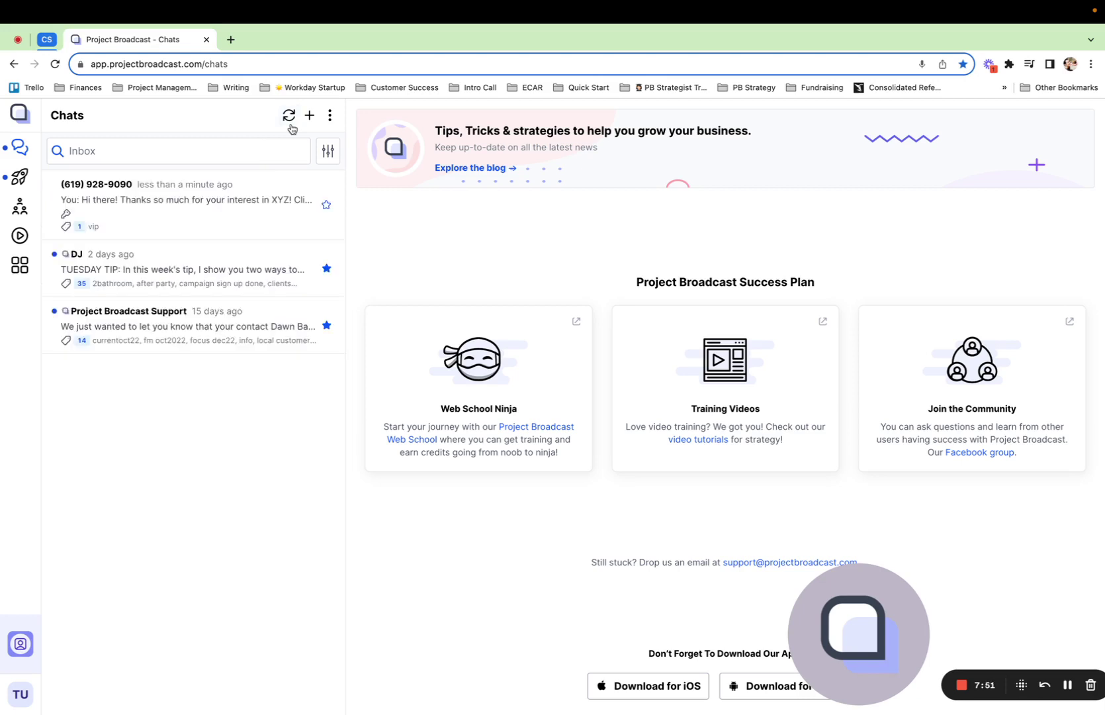
left_click(199, 213)
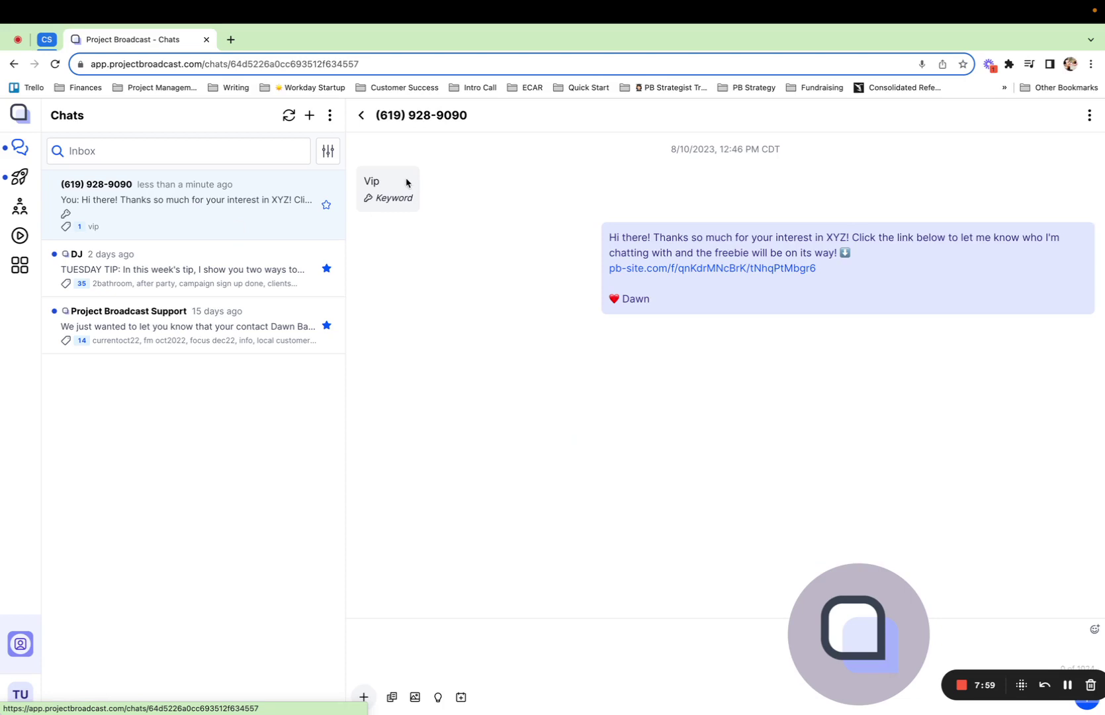
mouse_move(405, 221)
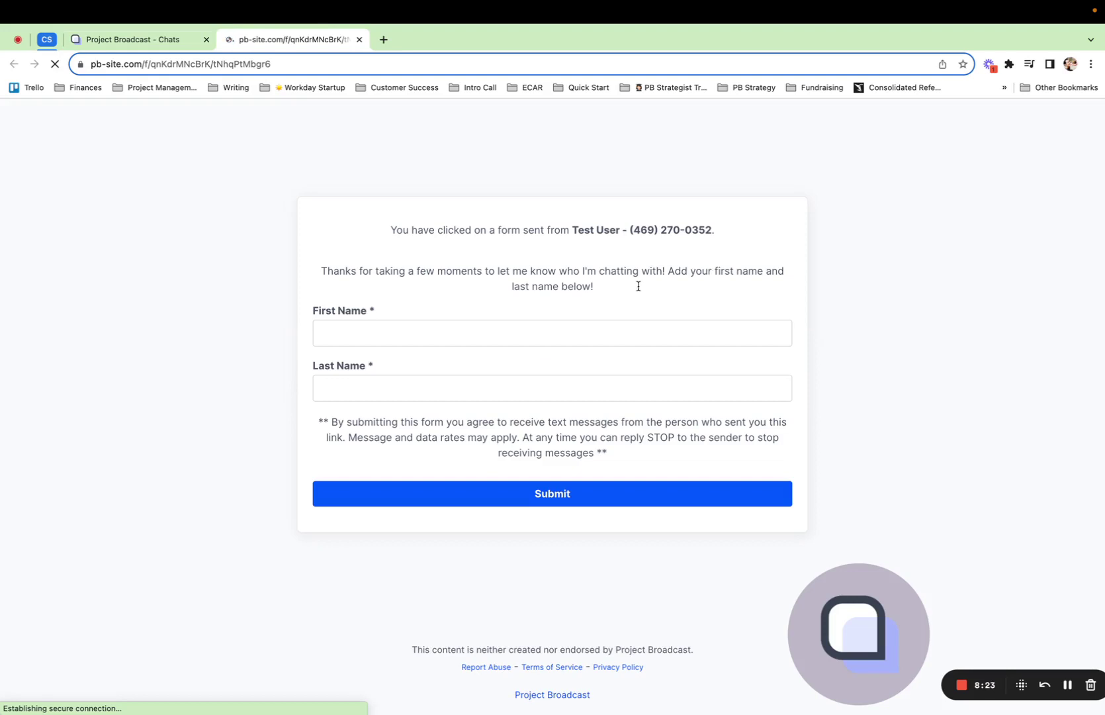
Step: Review the vip info form's introductory text, then go back to the Project Broadcast chats
left_click_drag(321, 271, 617, 286)
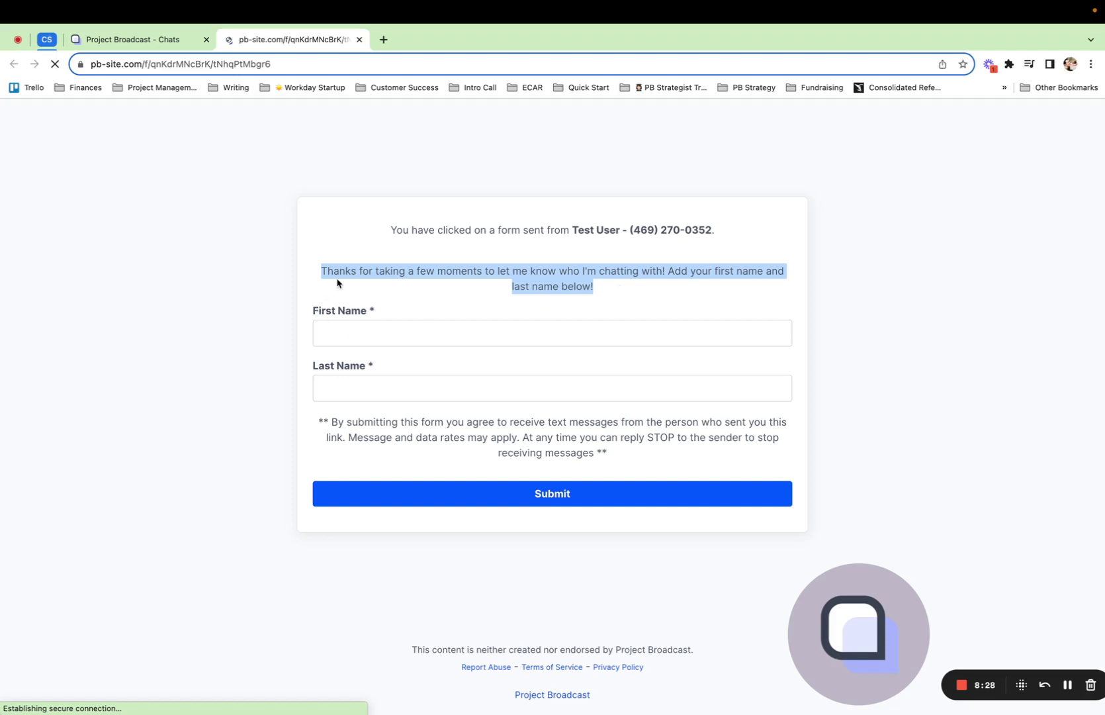
left_click(318, 294)
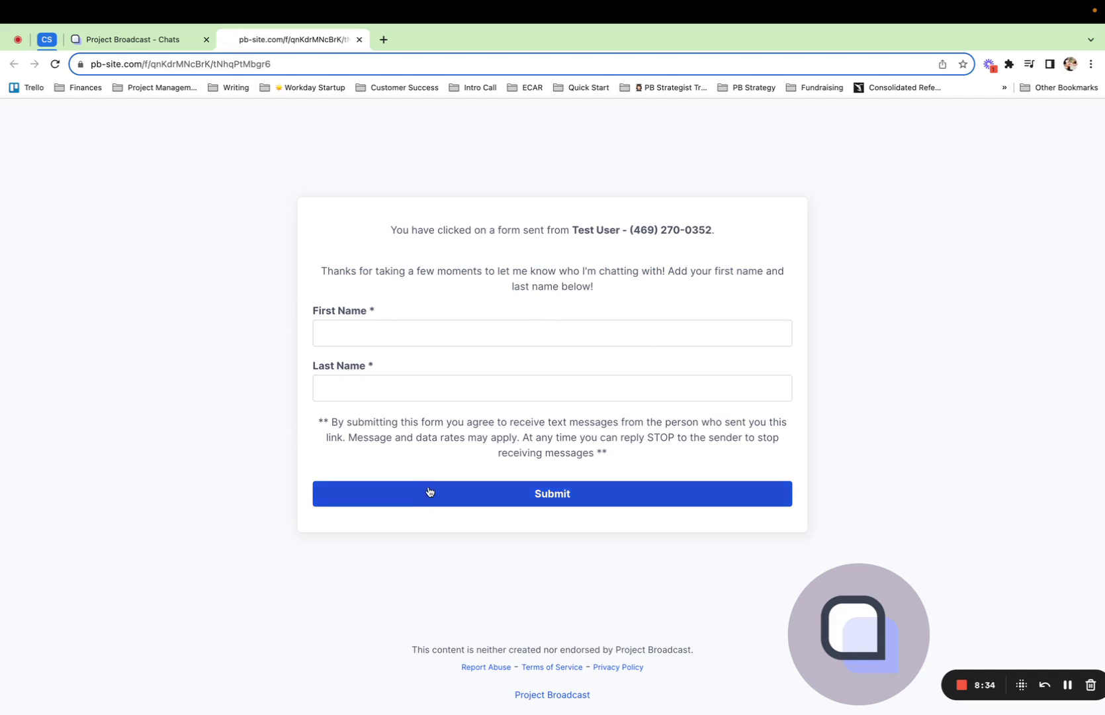
left_click(156, 39)
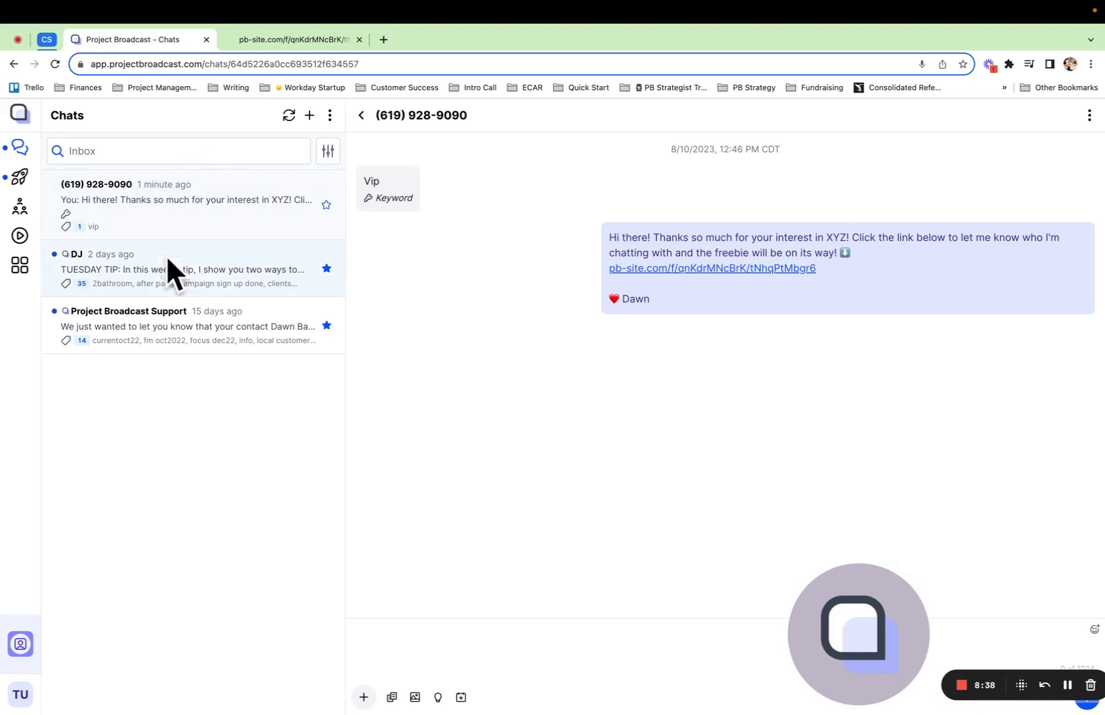
Step: Close the test conversation and apply the pending chat-list updates
left_click(360, 116)
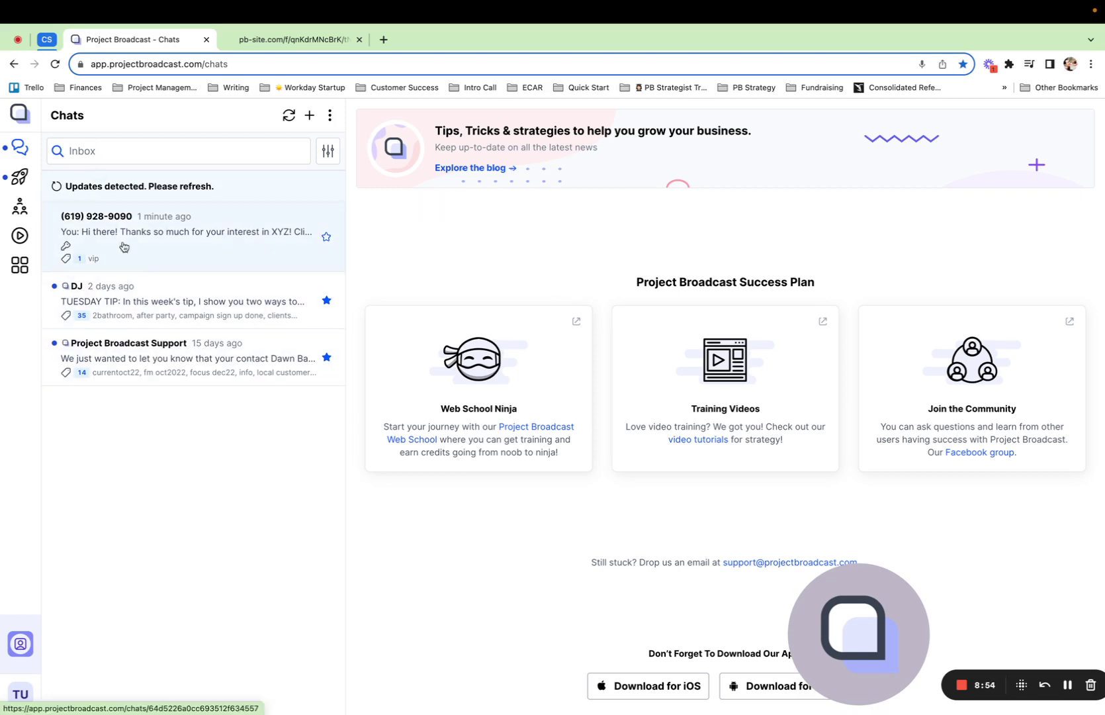
left_click(124, 188)
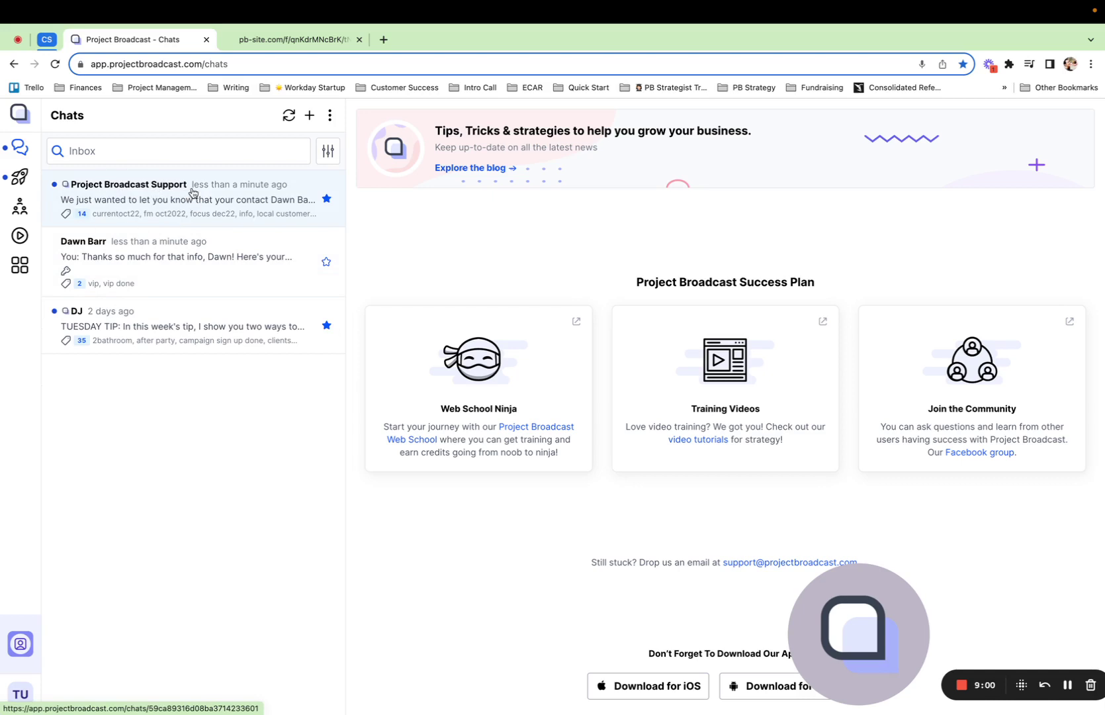
Step: Check the Support contact-updated notice, then open the test contact's conversation
left_click(288, 207)
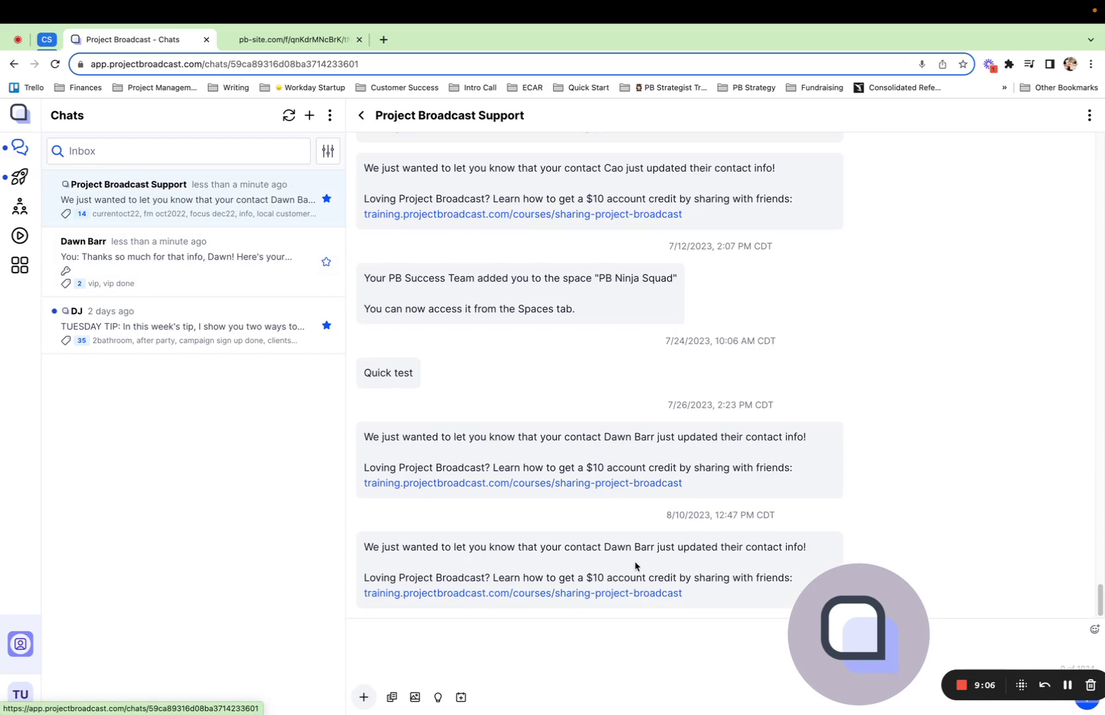
left_click(110, 258)
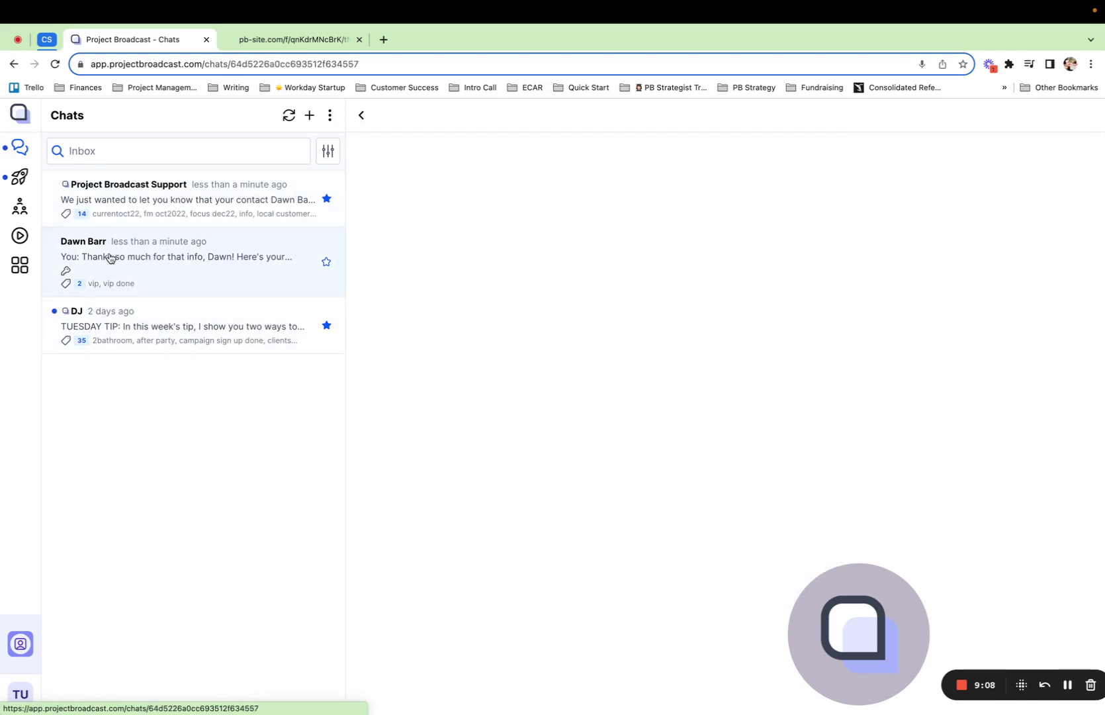